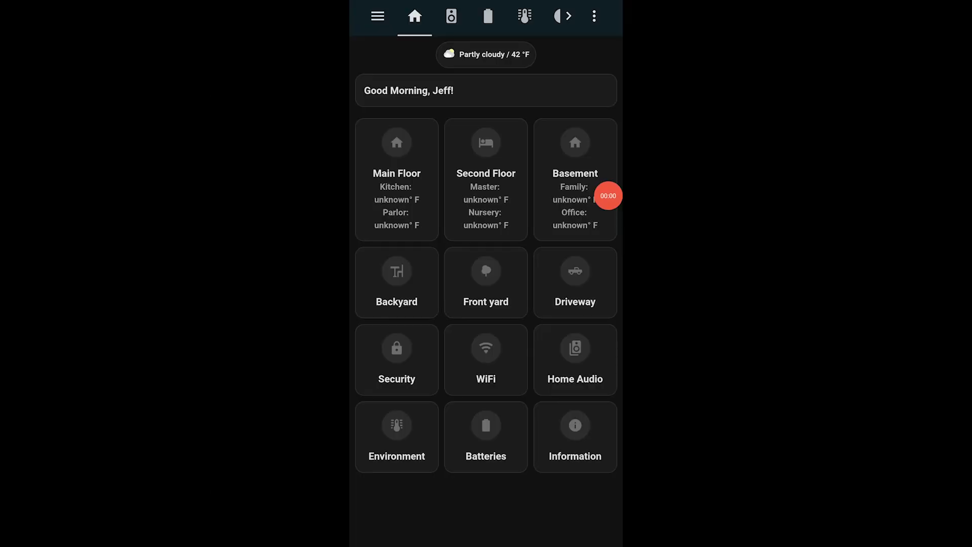
Step: Open the newly discovered devices from the notifications and start configuring the TSTAT-10C03F (Bridge) HomeKit Controller
left_click(377, 17)
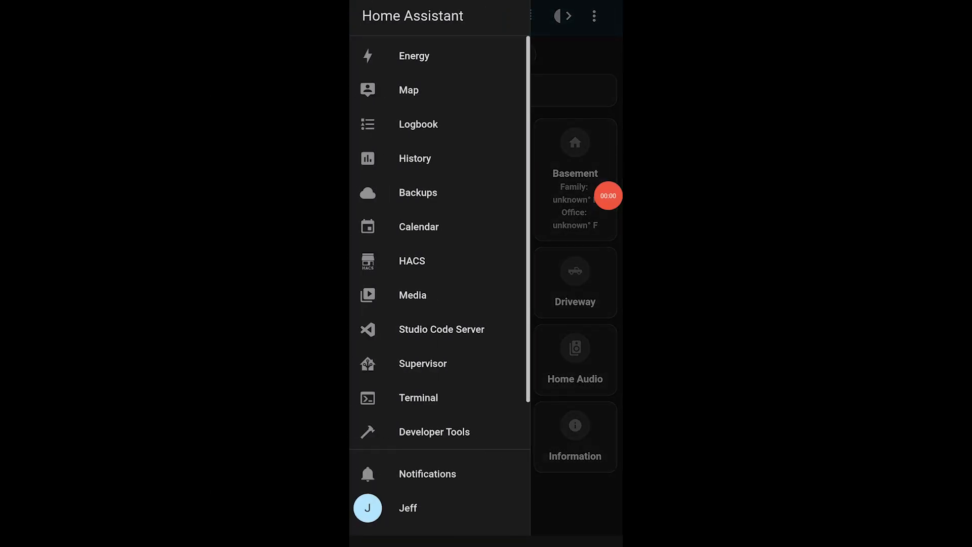
left_click(429, 474)
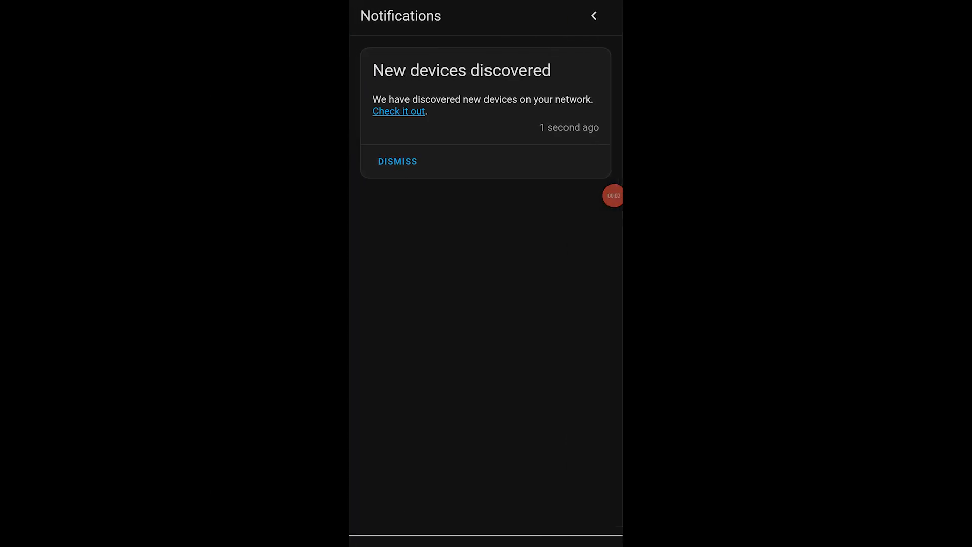
left_click(399, 111)
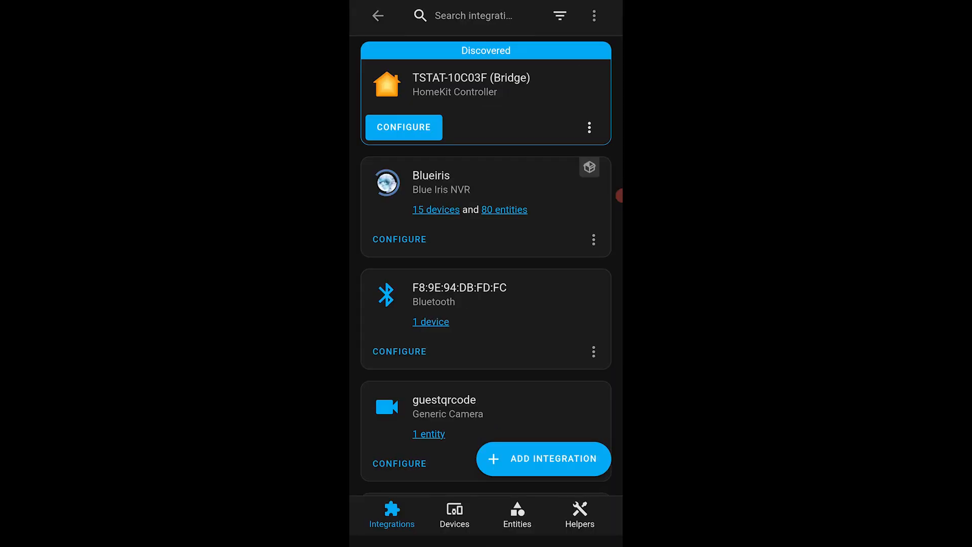
left_click(403, 127)
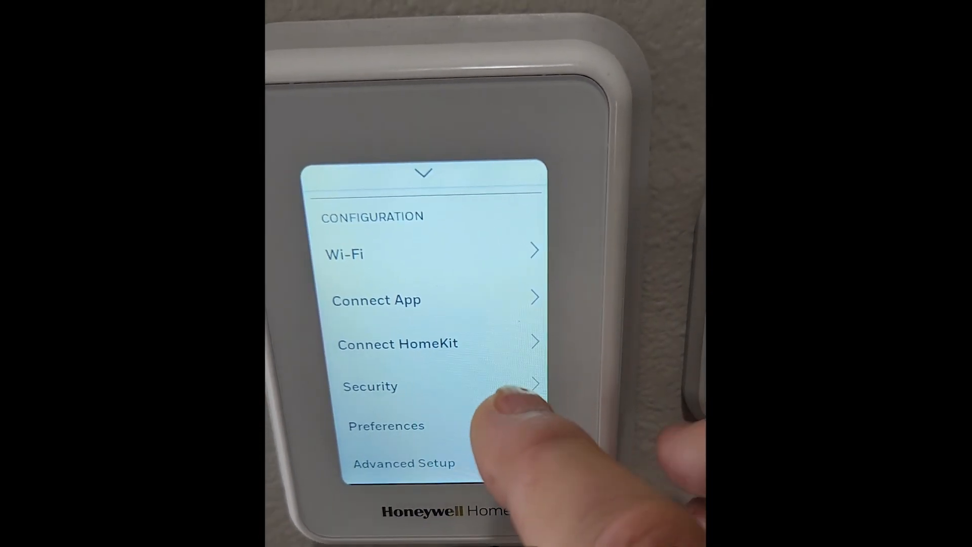
Step: Start Connect HomeKit on the thermostat, enter its HomeKit pairing code in the pairing form and submit it
left_click(405, 343)
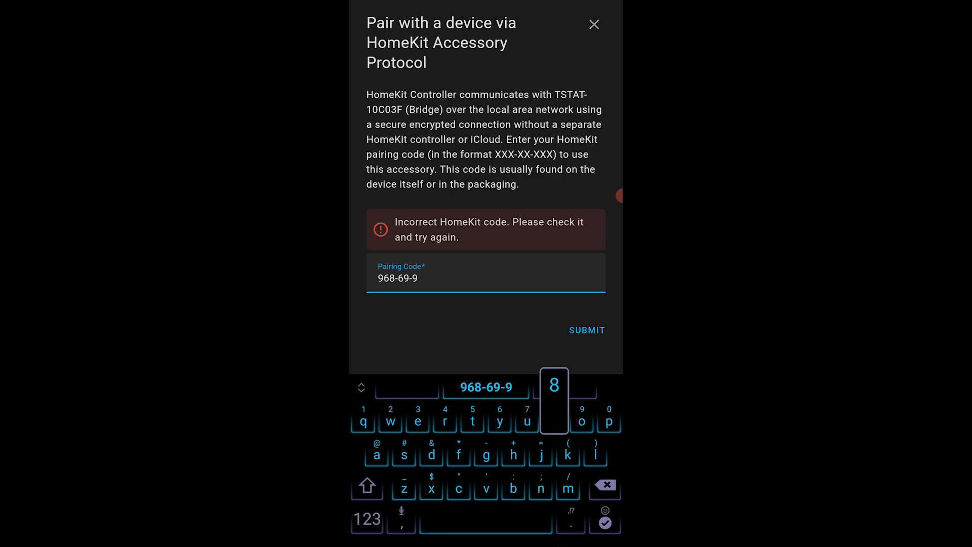
type("81")
left_click(587, 330)
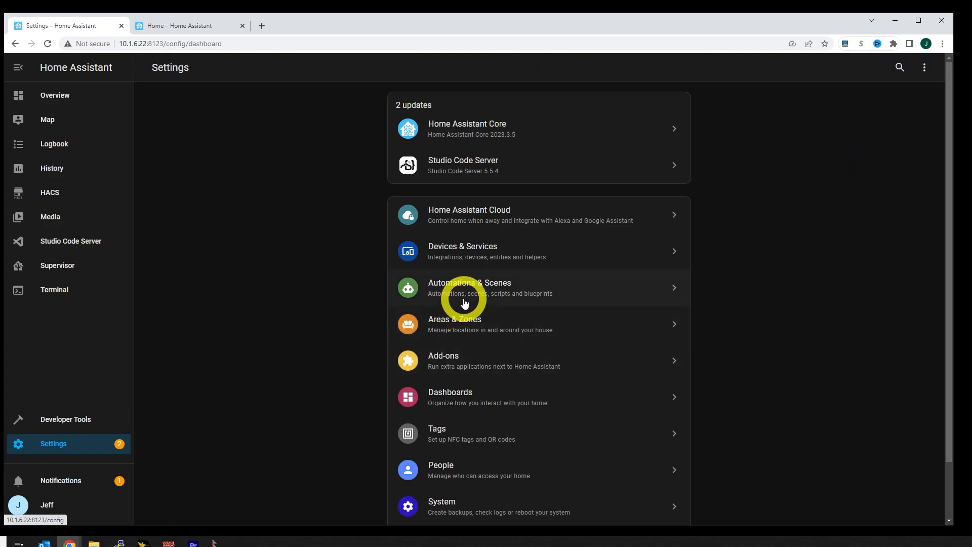
Step: Open the HubZ Smart Home Controller Zigbee Home Automation configuration and start adding a Zigbee device
left_click(495, 265)
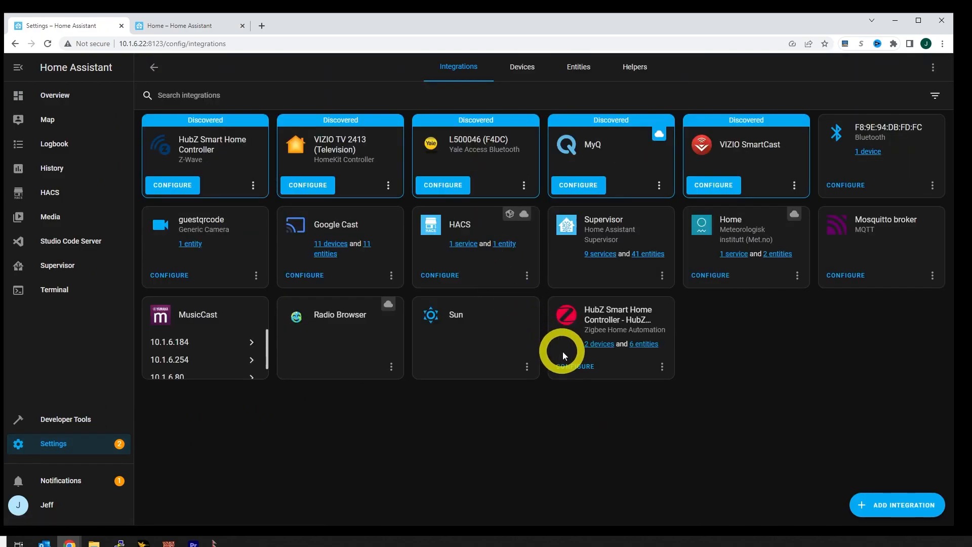
left_click(573, 365)
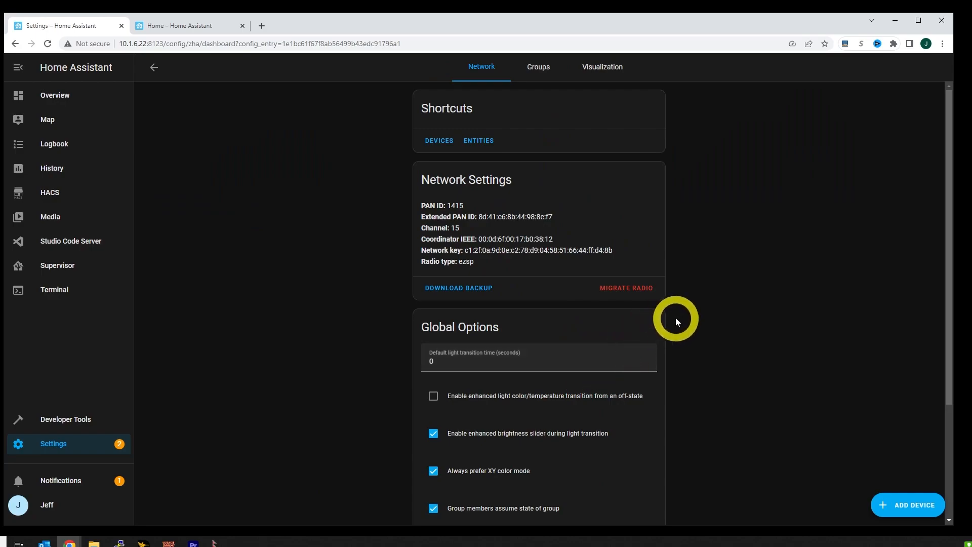
left_click(914, 505)
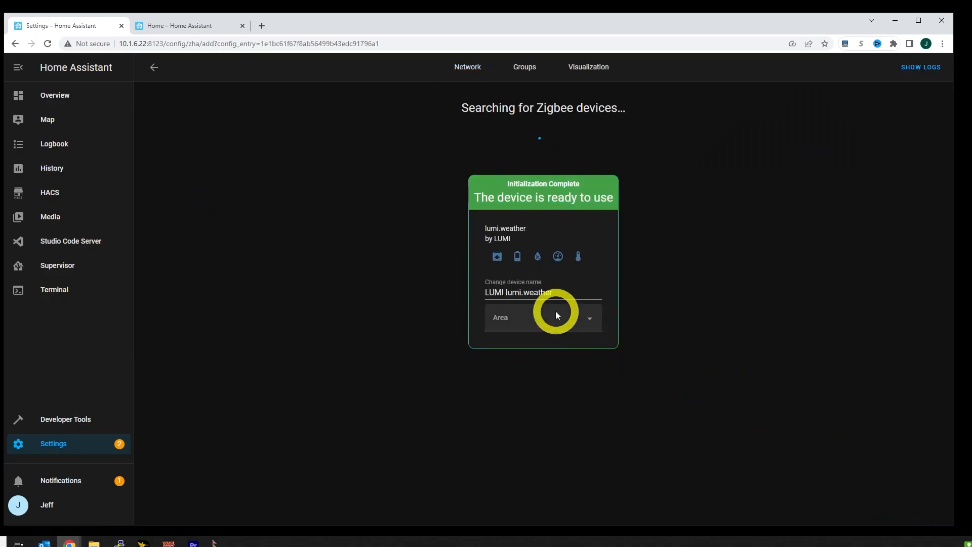
Step: Rename the newly paired lumi.weather sensor to Garage Environment and leave the Zigbee pairing page
left_click_drag(564, 291, 476, 288)
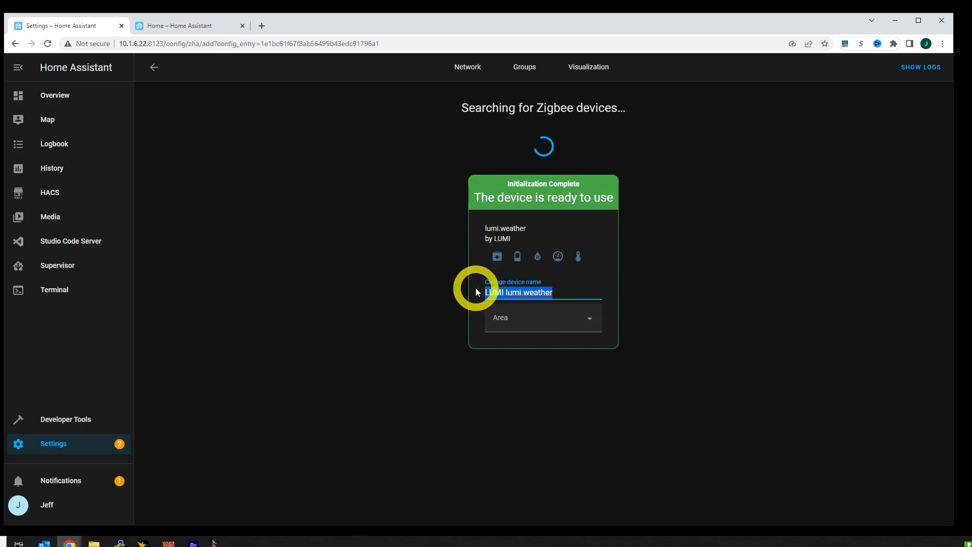
type("Gara")
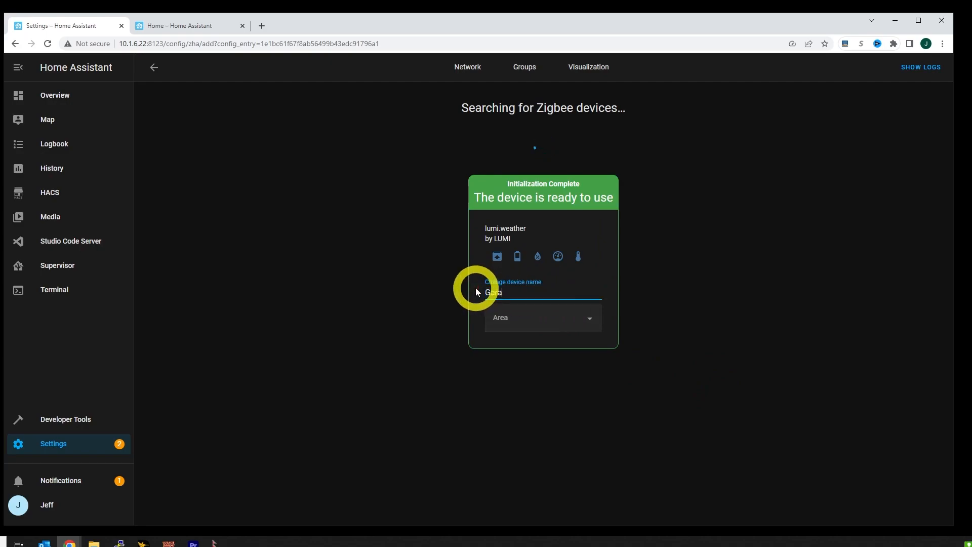
type("ge Environment")
left_click(709, 277)
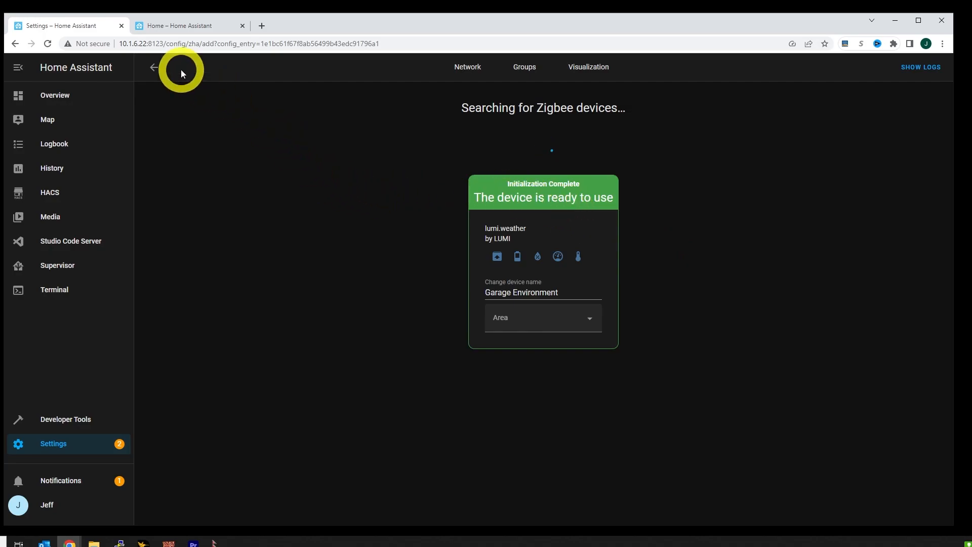
left_click(155, 67)
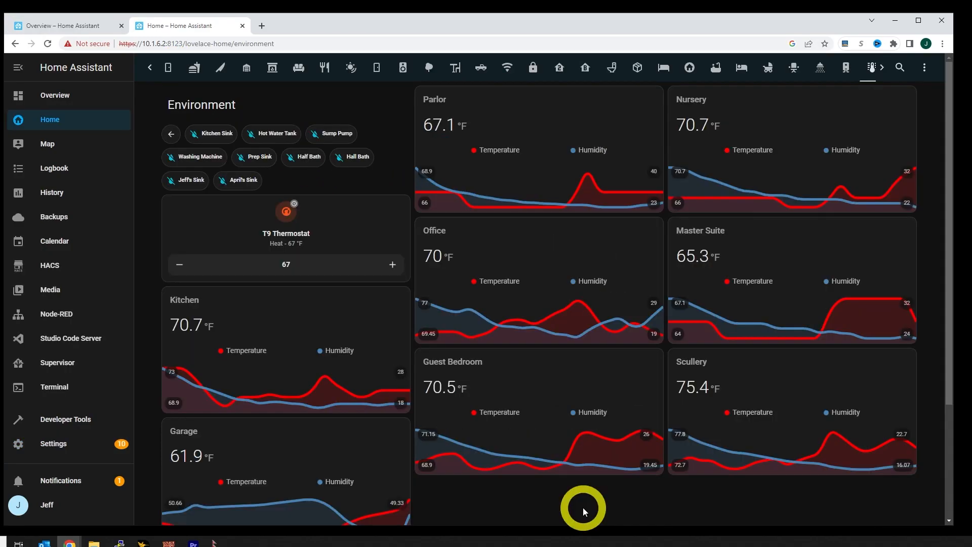
Step: Review the room climate cards on the Environment dashboard and inspect points on the Parlor humidity and temperature graph
scroll(583, 508, "down", 3)
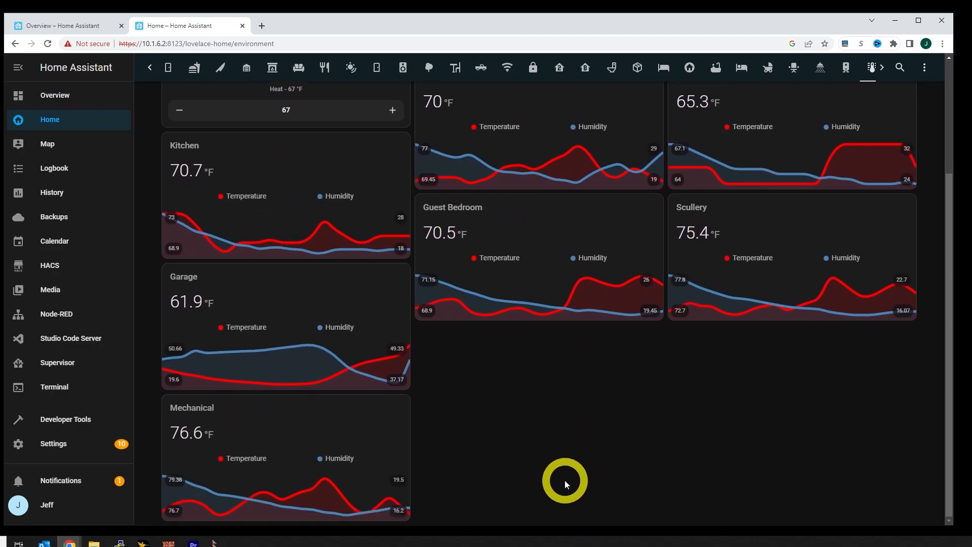
scroll(565, 484, "up", 3)
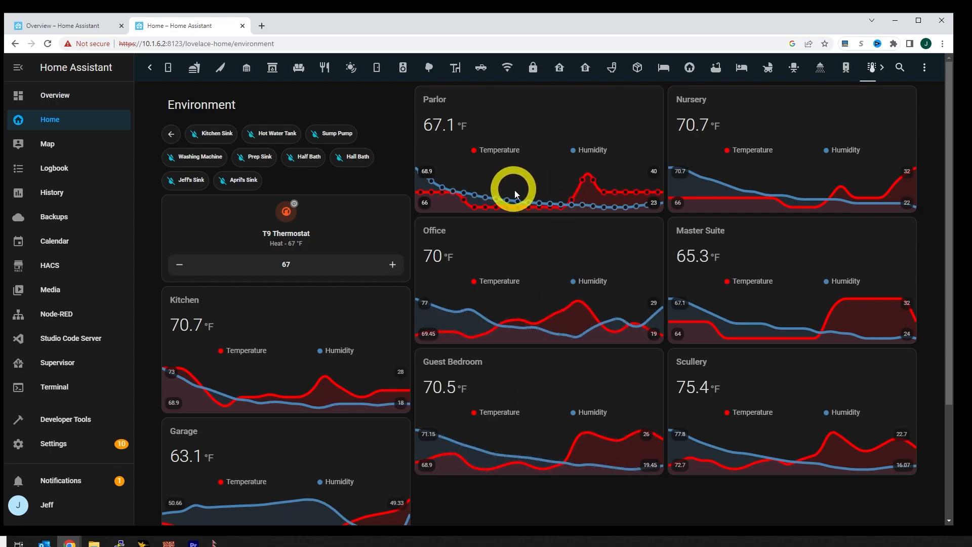
mouse_move(530, 204)
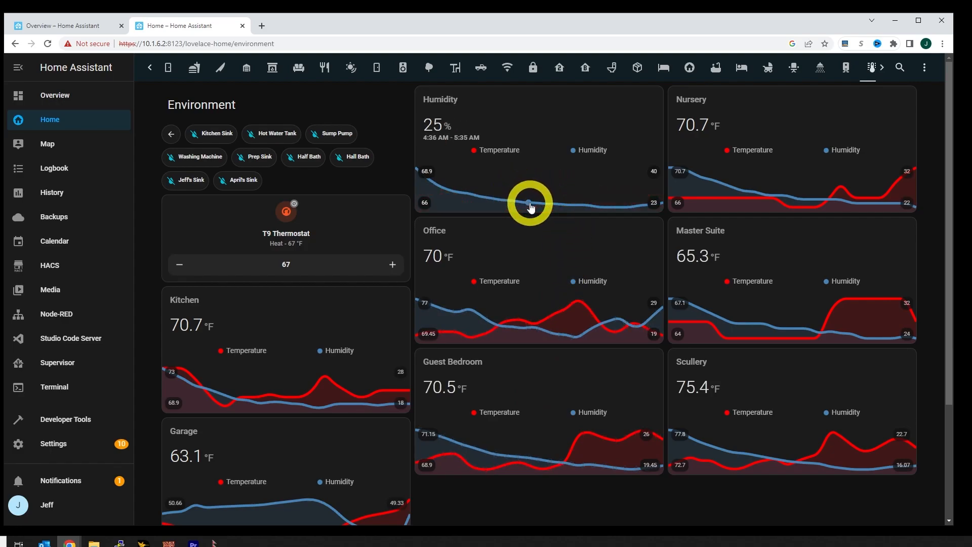
mouse_move(583, 183)
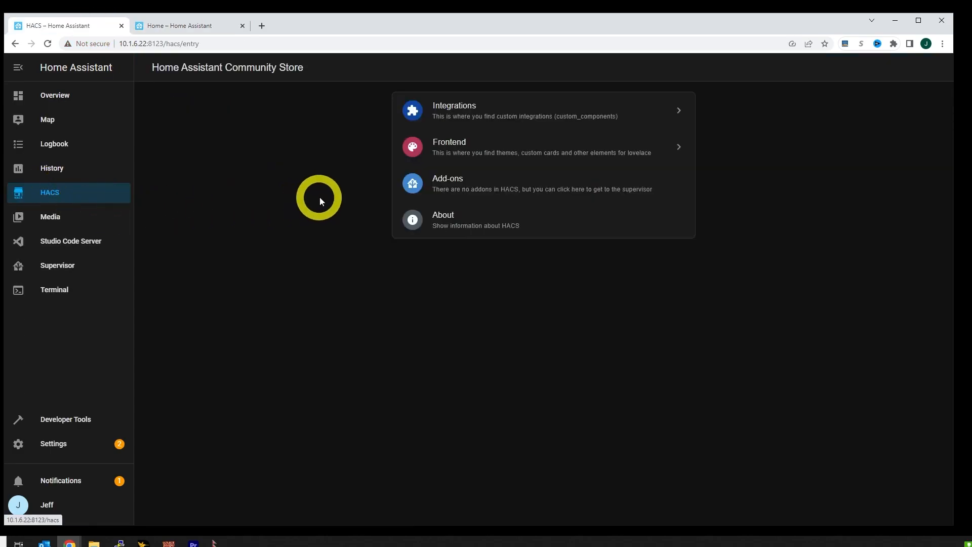
Step: Search the HACS frontend repositories for "mini" and open the mini-graph-card repository
left_click(483, 154)
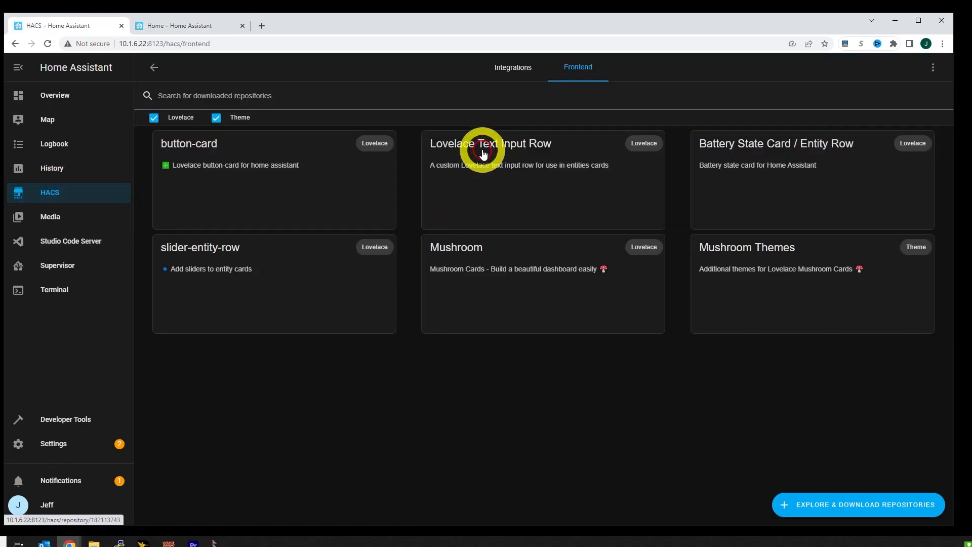
left_click(854, 512)
type("m")
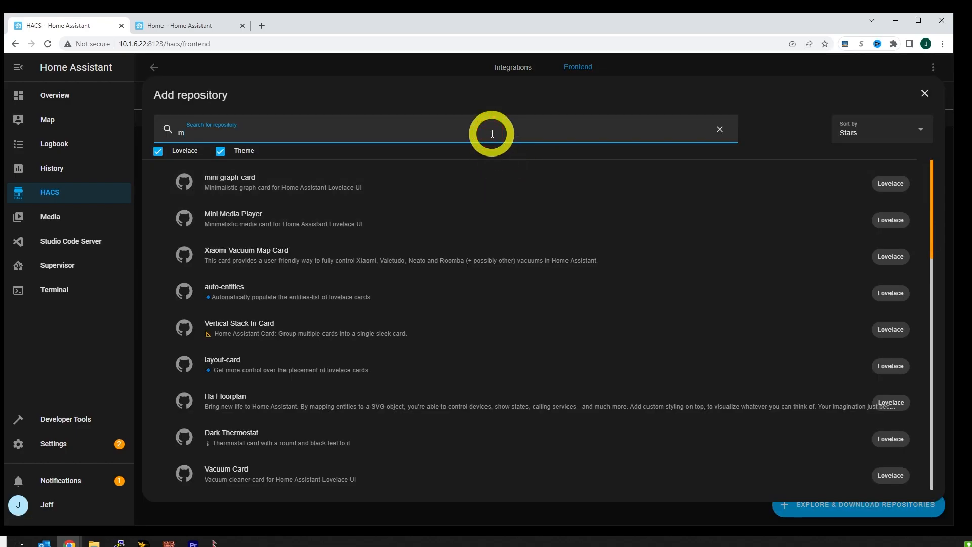
type("ini")
left_click(467, 184)
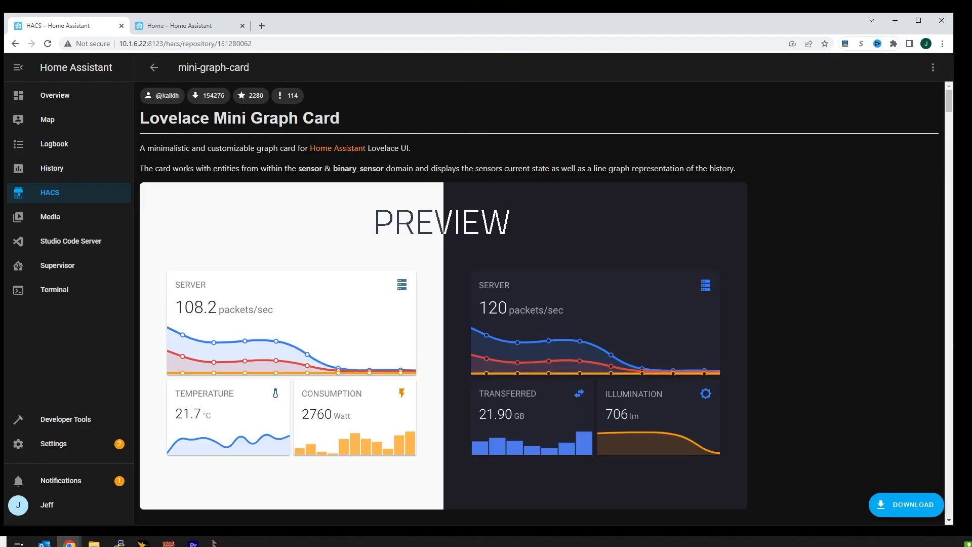
Step: Download mini-graph-card v0.11.0 and reload the browser to use the new resource
left_click(901, 503)
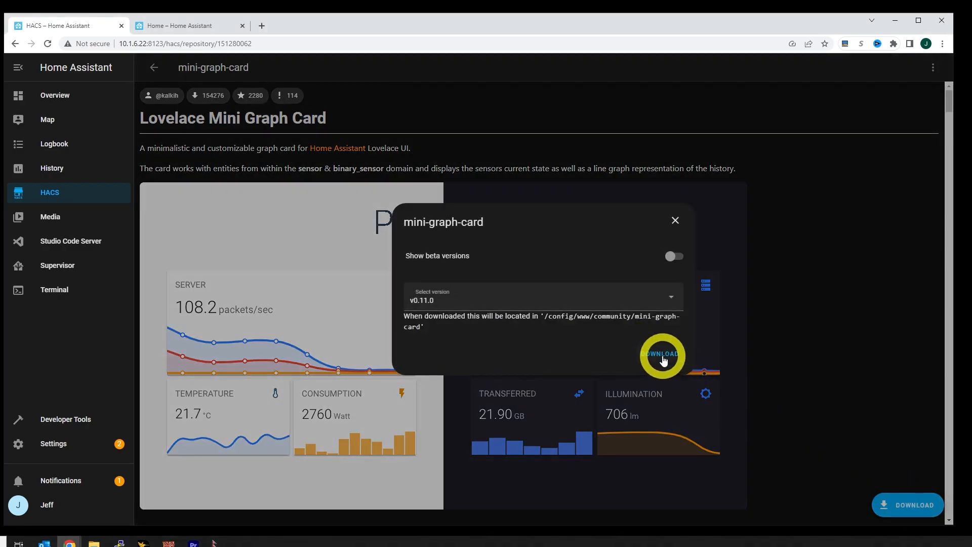
left_click(664, 353)
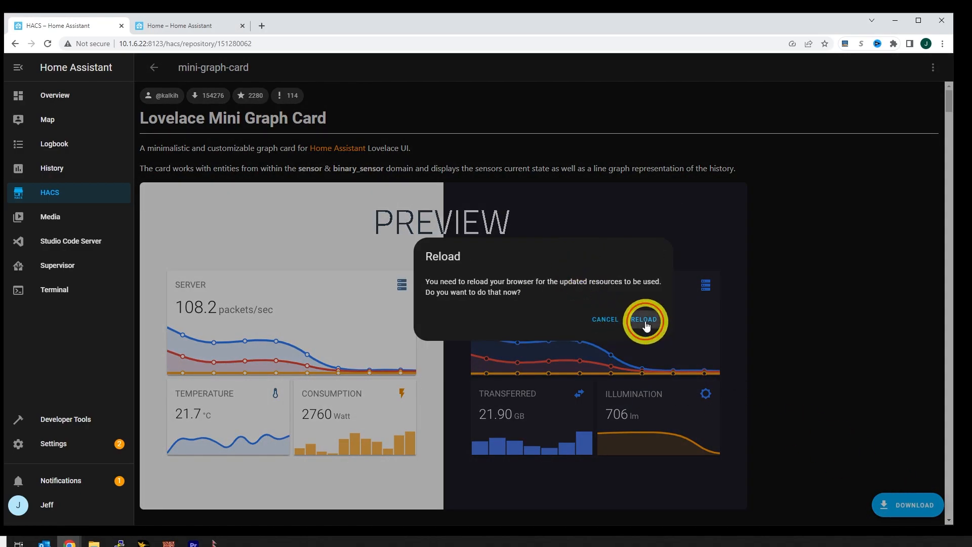
left_click(644, 317)
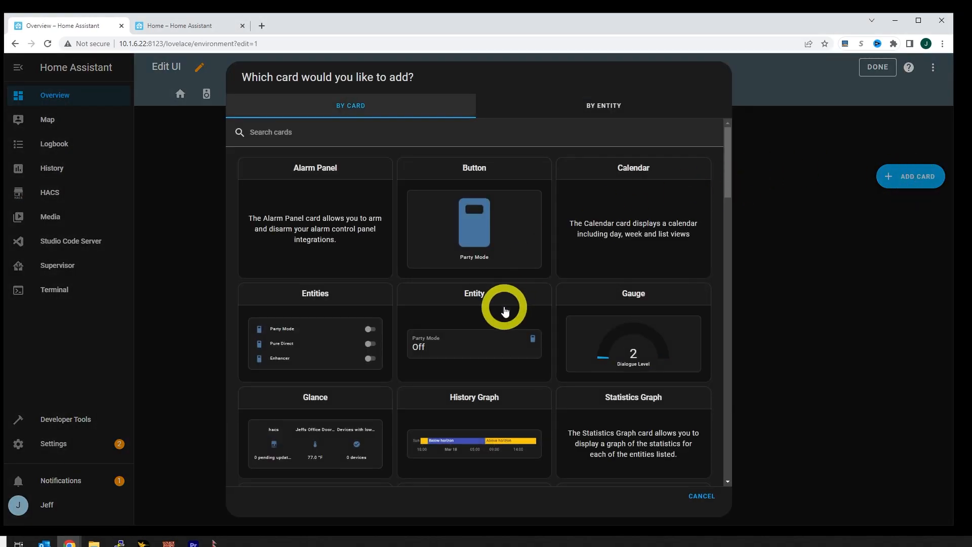
Step: Add an Entity card to the environment view and replace its code with type custom:mini-graph-card and an entities list
left_click(501, 310)
left_click(299, 297)
key("ctrl+a")
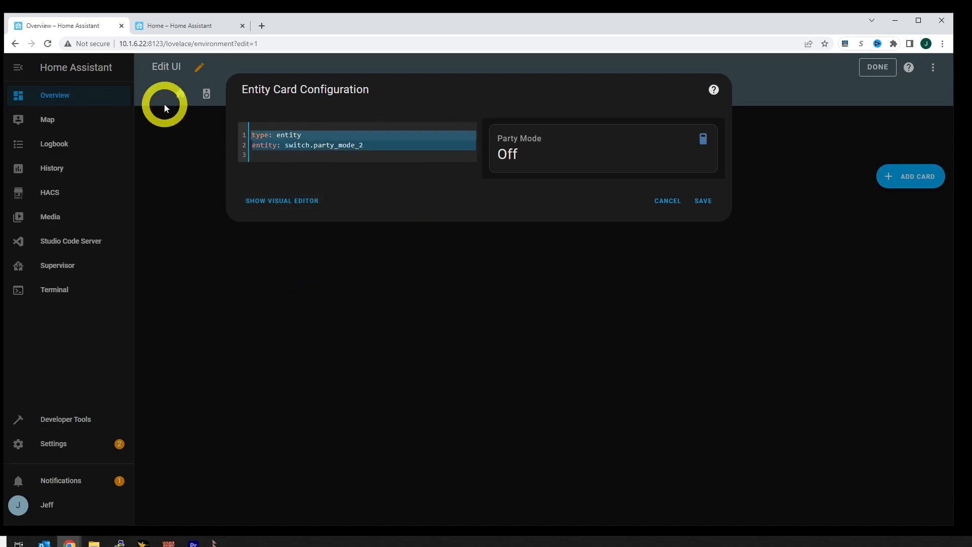
type("type: custom:mini-graph-card")
key("Return")
type("entities:")
Step: Add sensor.lumi_lumi_weather_temperature as the first entity of the graph card
key("Return")
type("- entity:")
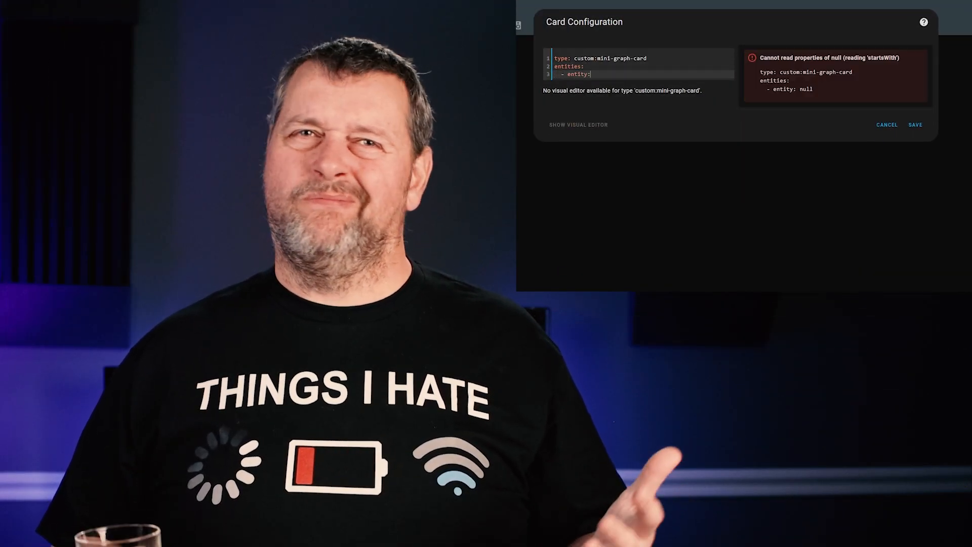
type(" sensor.lumi")
key("Down")
key("Down")
key("Down")
key("Down")
key("Down")
key("Return")
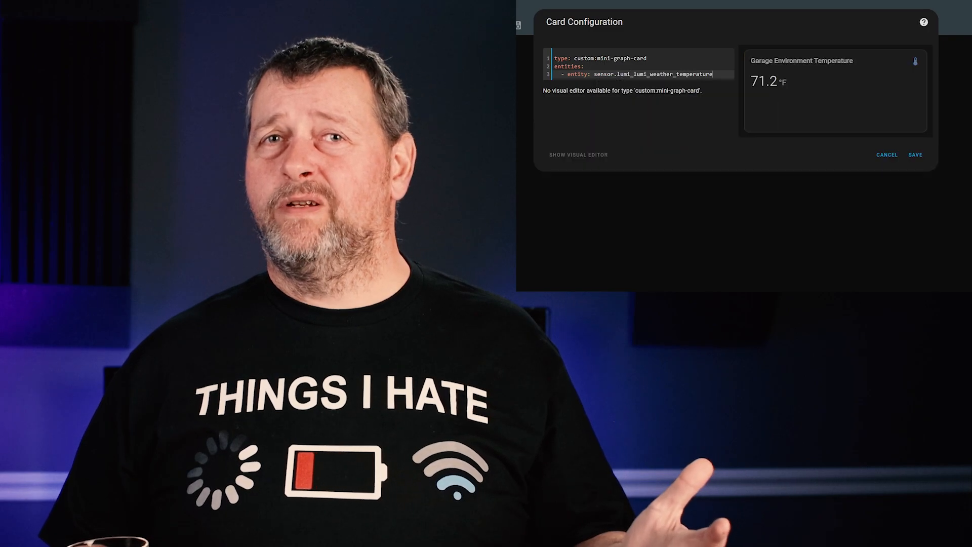
Step: Give the temperature entity the name Temperature, color red and y_axis primary
key("Return")
type("name: Temperature")
key("Return")
type("color: red")
key("Return")
type("y_axis: primary")
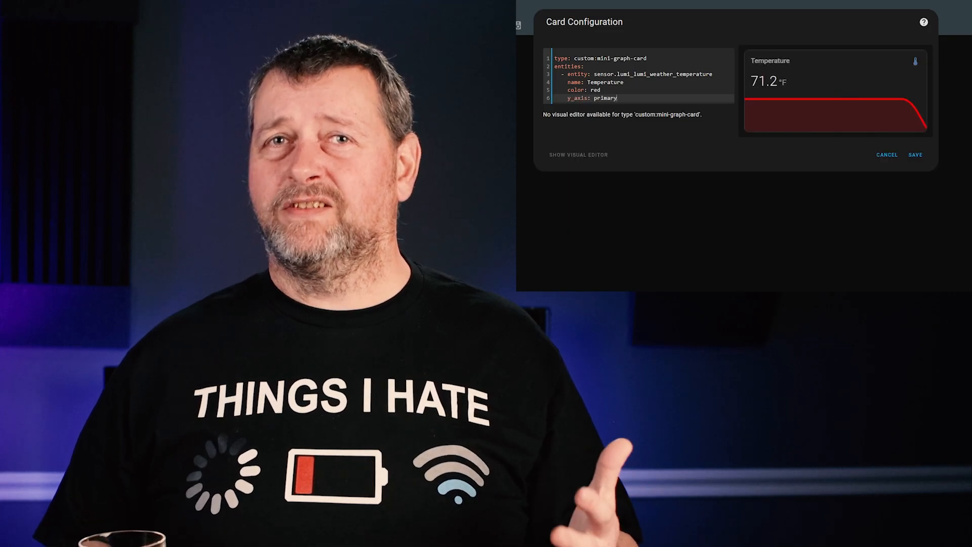
Step: Add a second graph entity with color steelblue and entity sensor.lumi_lumi_weather_humidity
key("Return")
key("BackSpace")
type("-")
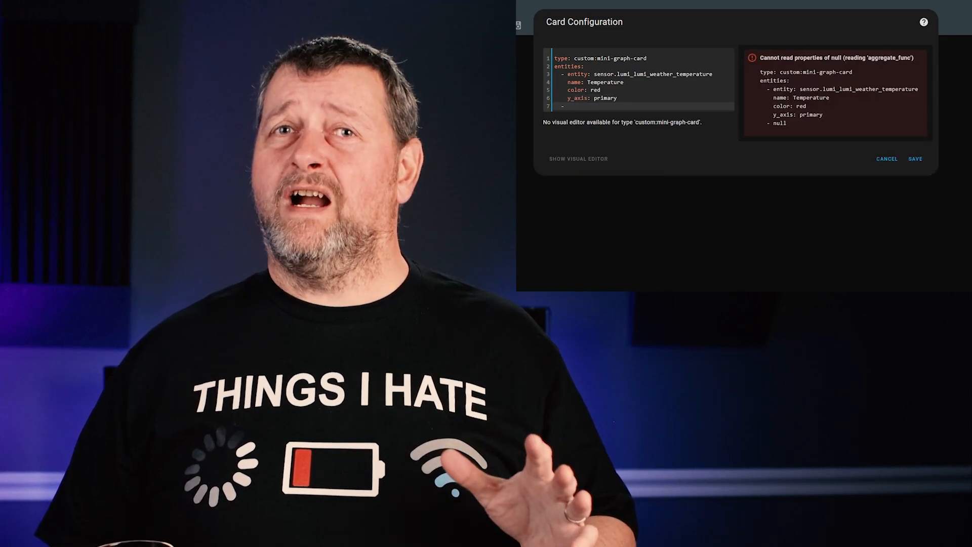
type(" color: steelblue")
key("Return")
type("entity: sensor.l")
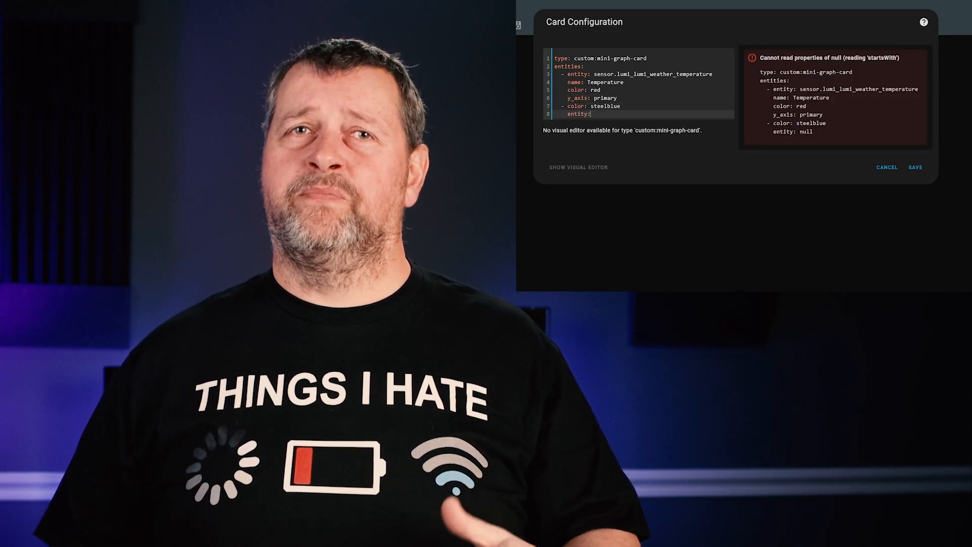
key("Down")
key("Down")
key("Down")
key("Return")
Step: Give the humidity entity the name Humidity and y_axis secondary
key("Return")
type("name: Humi")
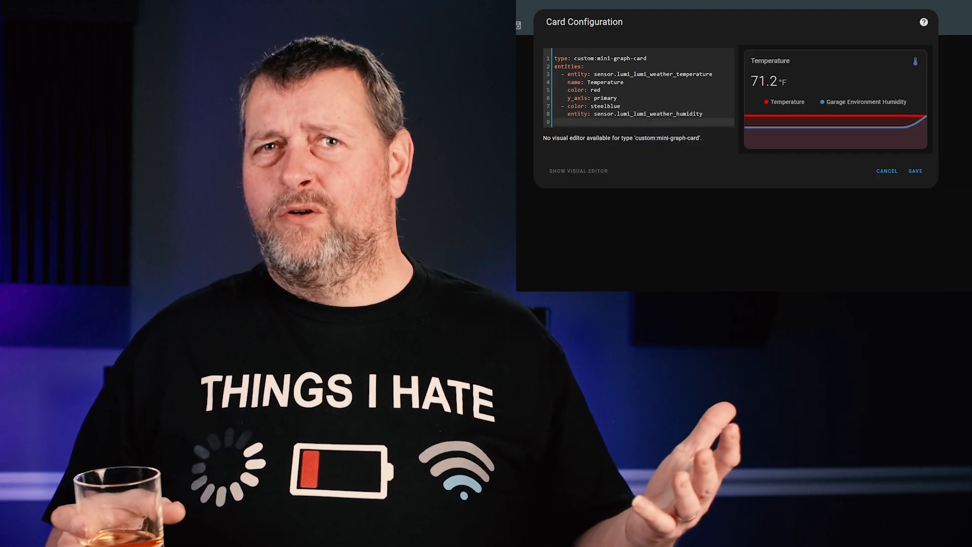
type("dity")
key("Return")
type("y_axis: secondary")
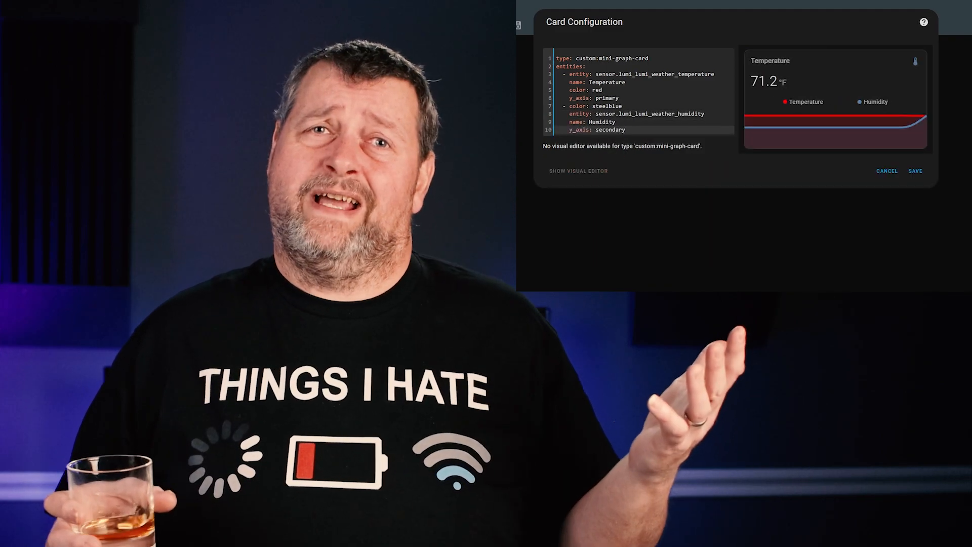
Step: Add a top-level show section with icon: false, labels: true and labels_secondary: true
key("Return")
key("BackSpace")
key("BackSpace")
type("show:")
key("Return")
type("icon: false")
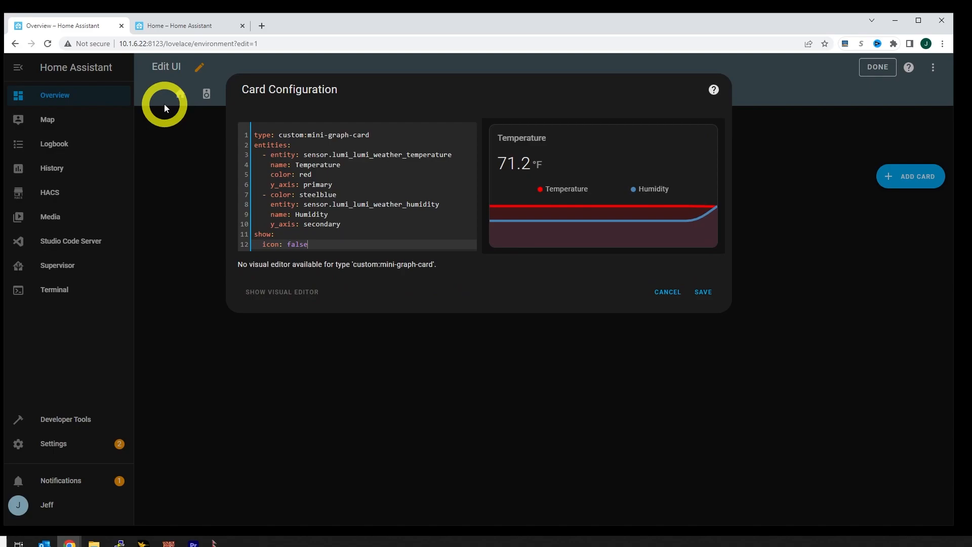
key("Return")
type("labels: true")
key("Return")
type("labels:")
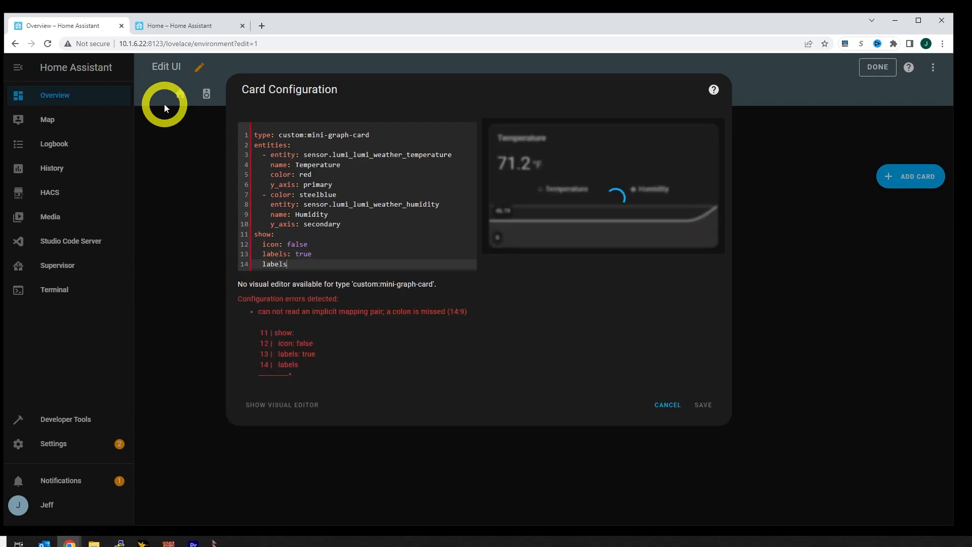
key("BackSpace")
type("_secondary: true")
Step: Name the graph card Garage and set hours_to_show to 24 and points_per_hour to 1
key("Return")
type("name: ga")
key("BackSpace")
key("BackSpace")
type("Garage")
key("Return")
type("hours_to_sh")
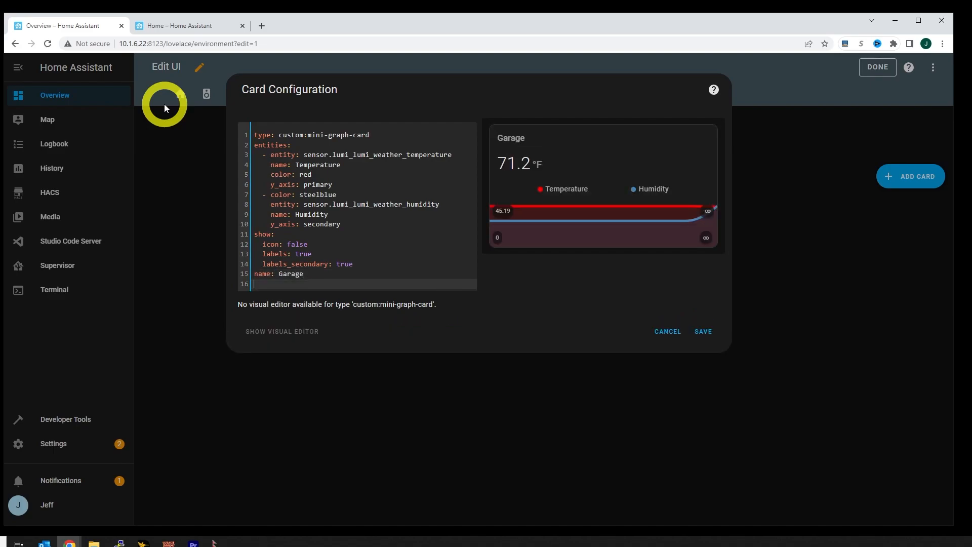
type("ow: 24")
key("Return")
type("points_per_hour: 1")
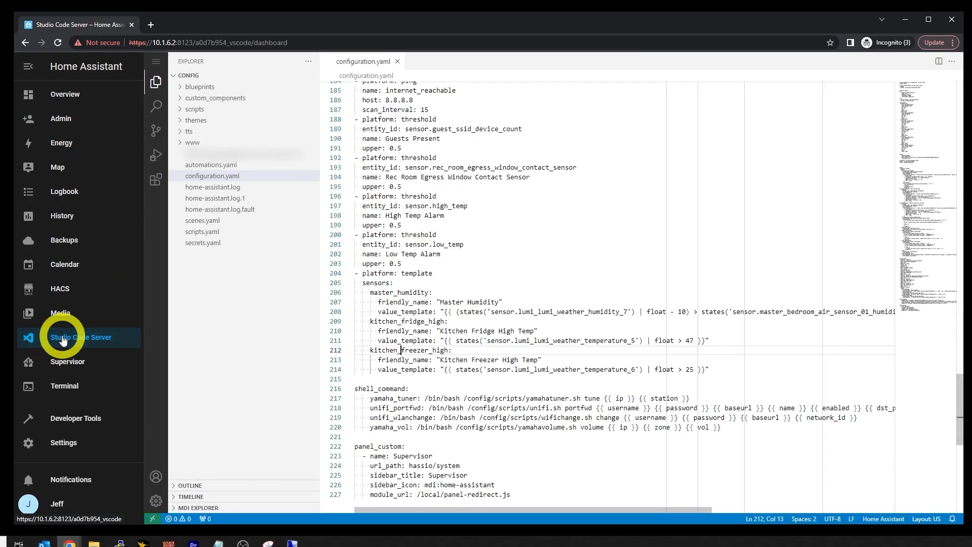
Step: Examine the high_temp and low_temp template sensors in configuration.yaml, including their ignored entities and temperature limits
scroll(534, 322, "up", 5)
scroll(538, 321, "up", 13)
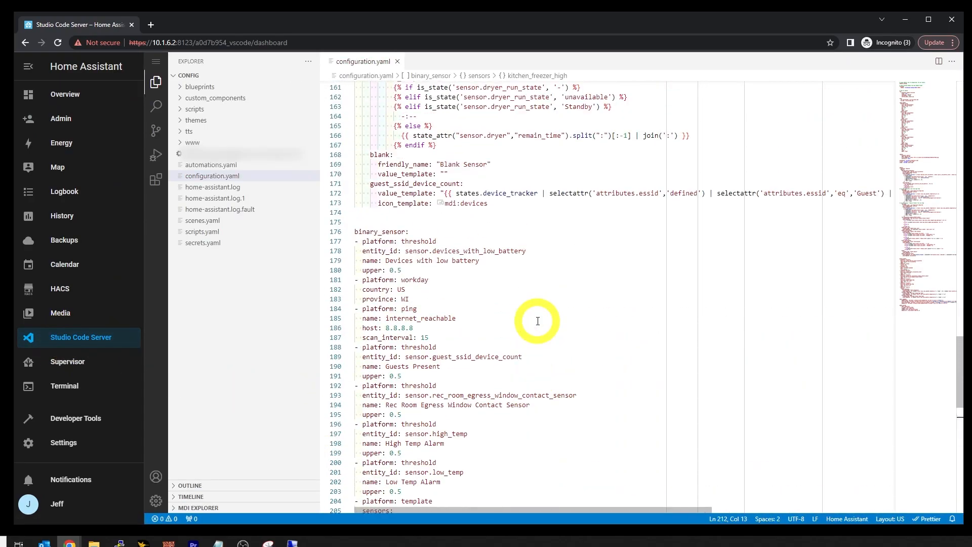
scroll(537, 321, "up", 10)
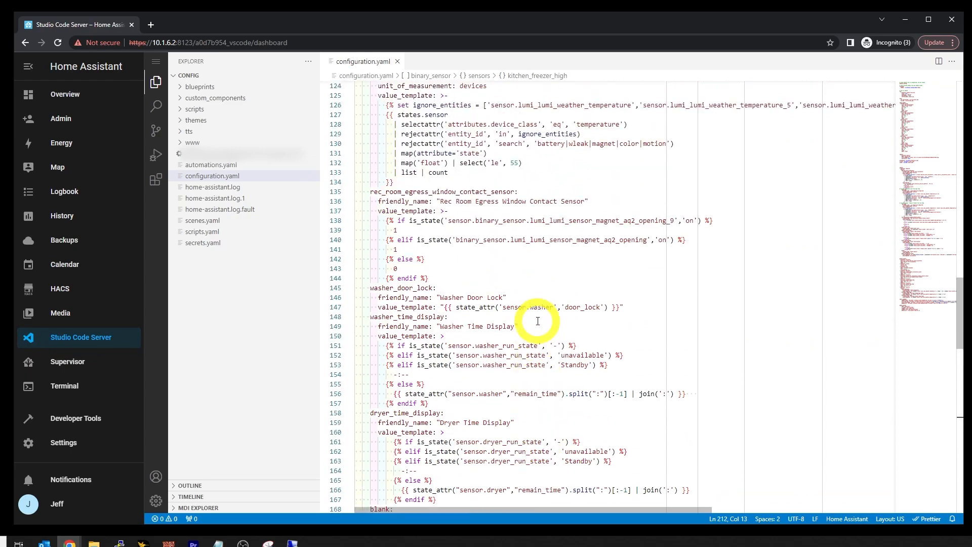
scroll(538, 321, "up", 1)
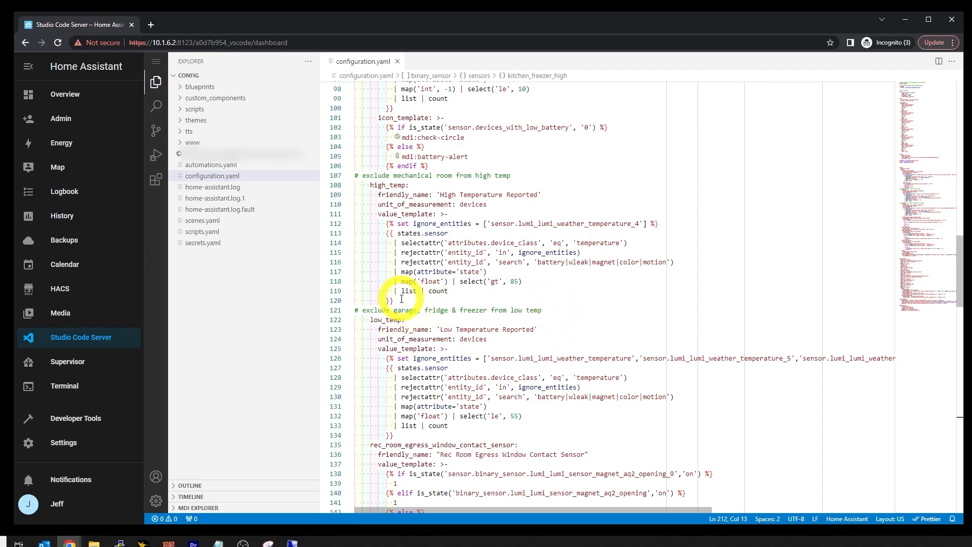
left_click_drag(402, 301, 355, 184)
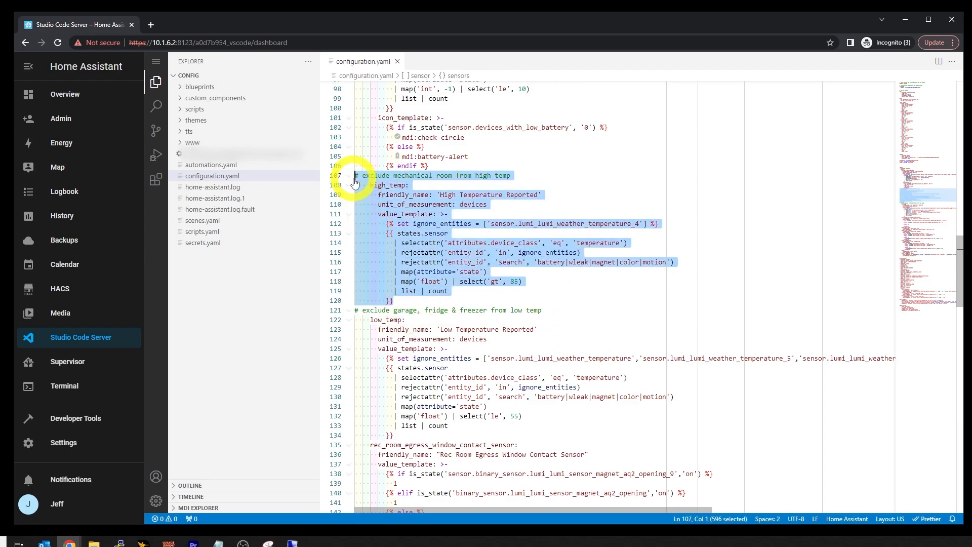
left_click(591, 313)
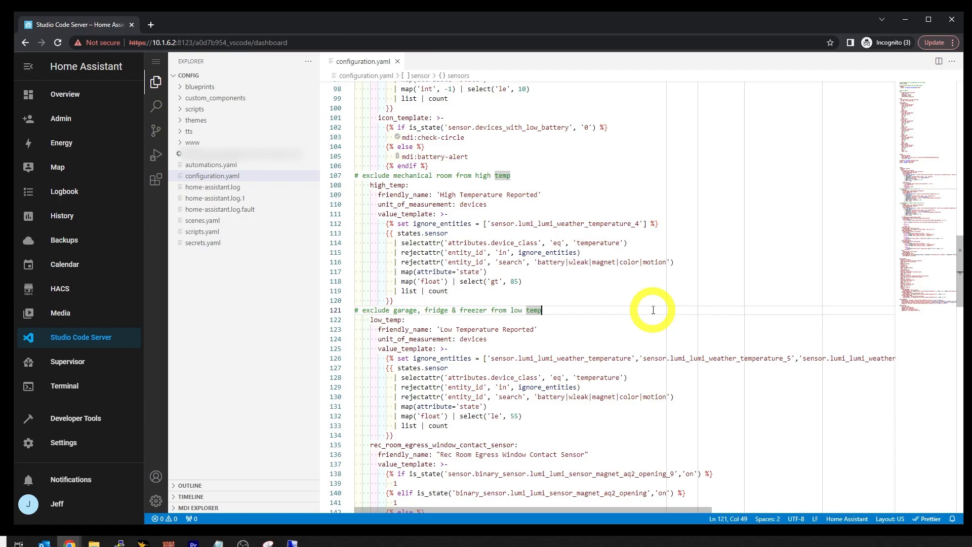
left_click_drag(394, 435, 354, 310)
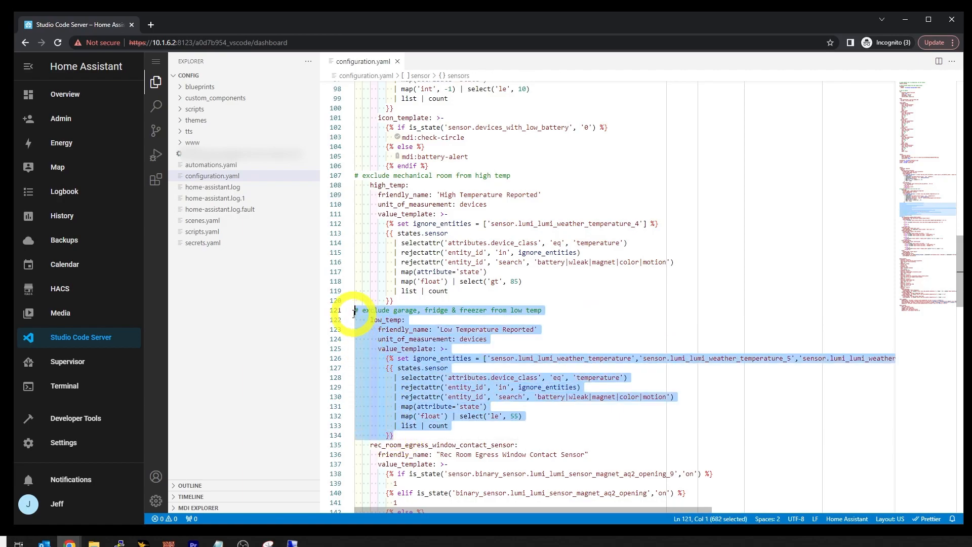
left_click(596, 306)
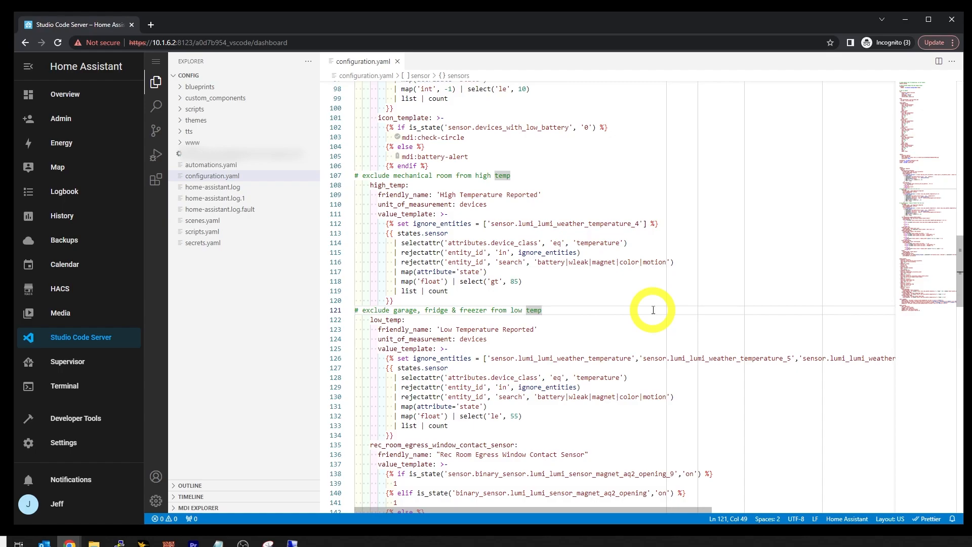
Step: Examine the High Temp Alarm and Low Temp Alarm threshold sensors and the humidity, fridge and freezer template sensors under binary_sensor
scroll(653, 310, "down", 15)
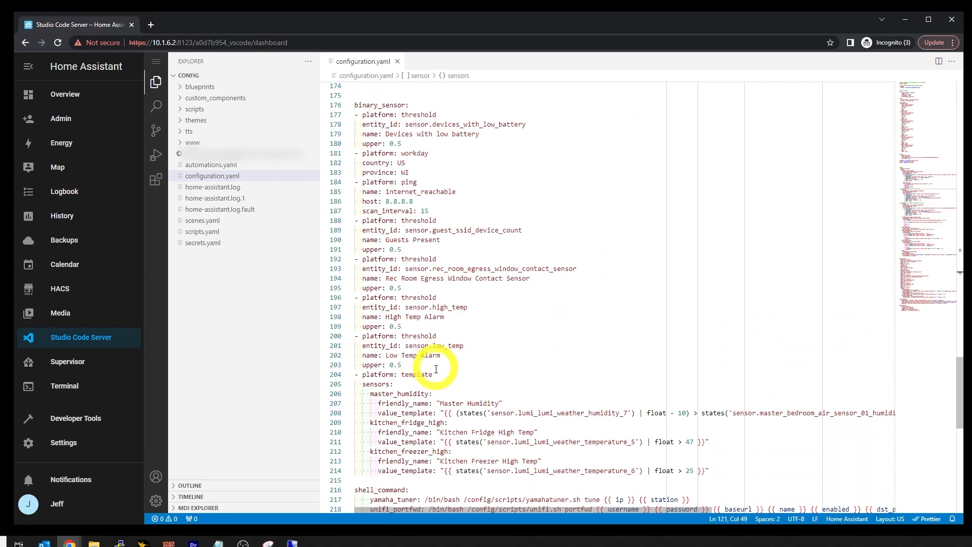
left_click_drag(408, 363, 356, 299)
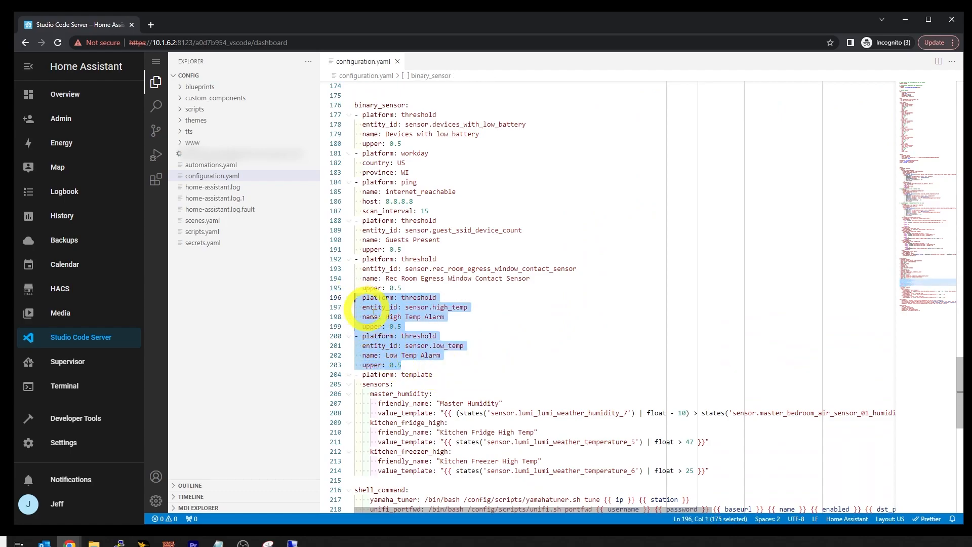
left_click(560, 354)
scroll(561, 356, "down", 2)
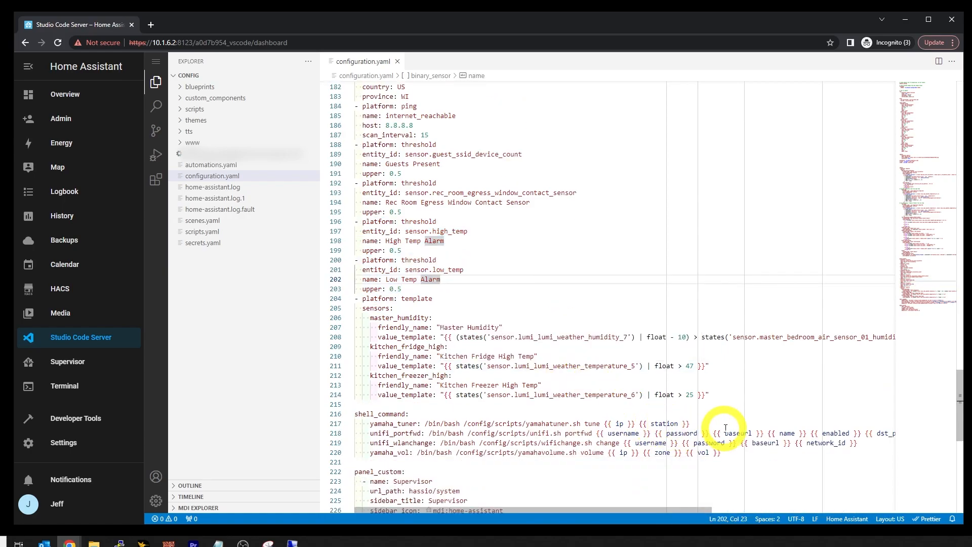
left_click_drag(715, 395, 350, 297)
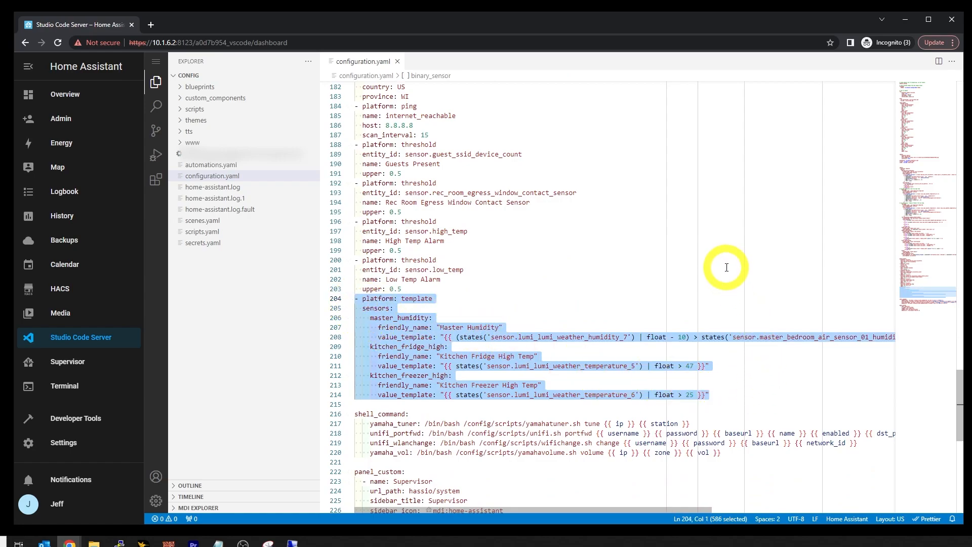
left_click(707, 250)
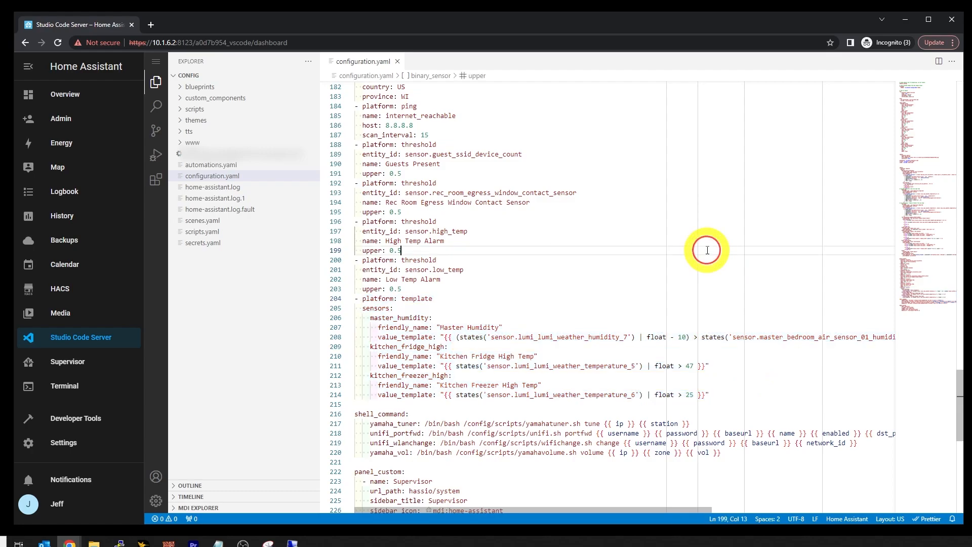
left_click_drag(656, 512, 618, 514)
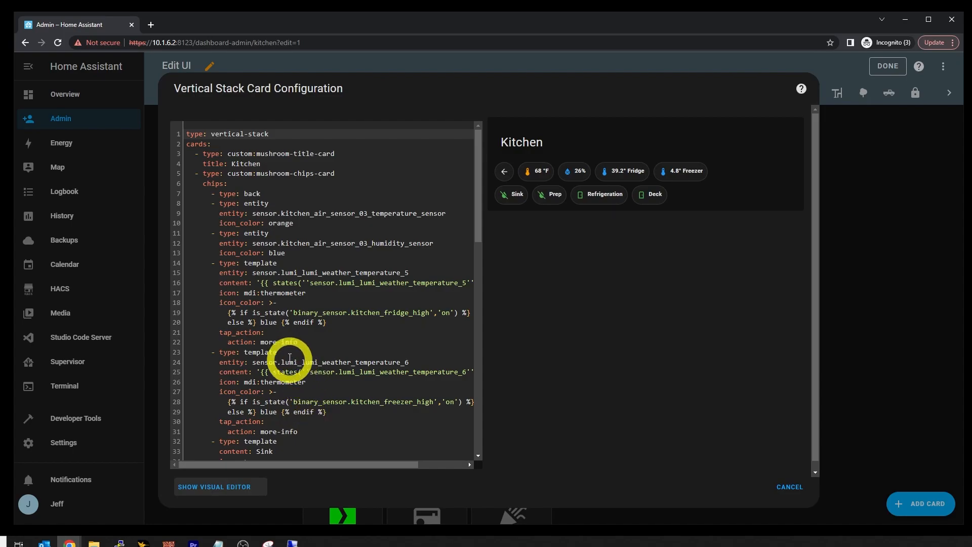
Step: Examine the fridge chip's icon_color template in the Kitchen vertical stack card's code
left_click(469, 465)
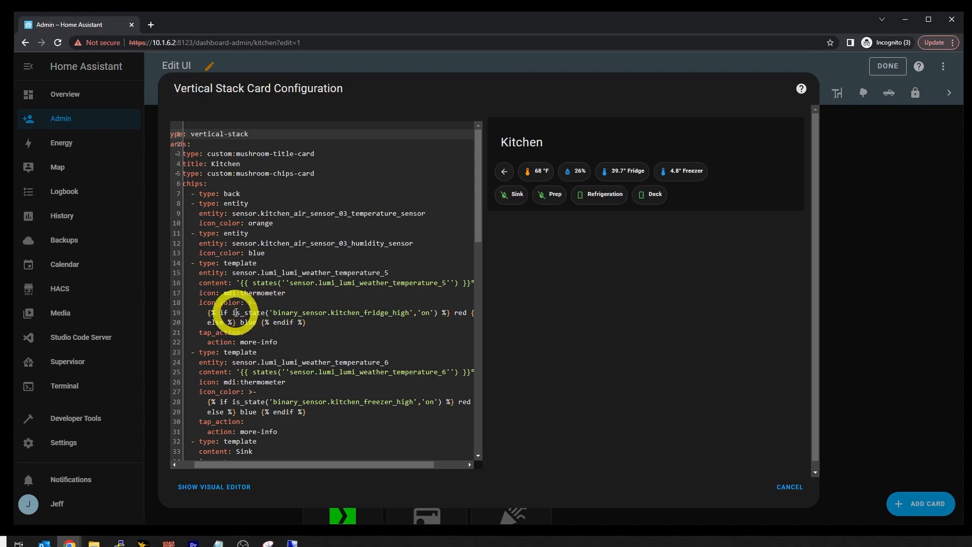
left_click(406, 313)
key("Right")
key("Right")
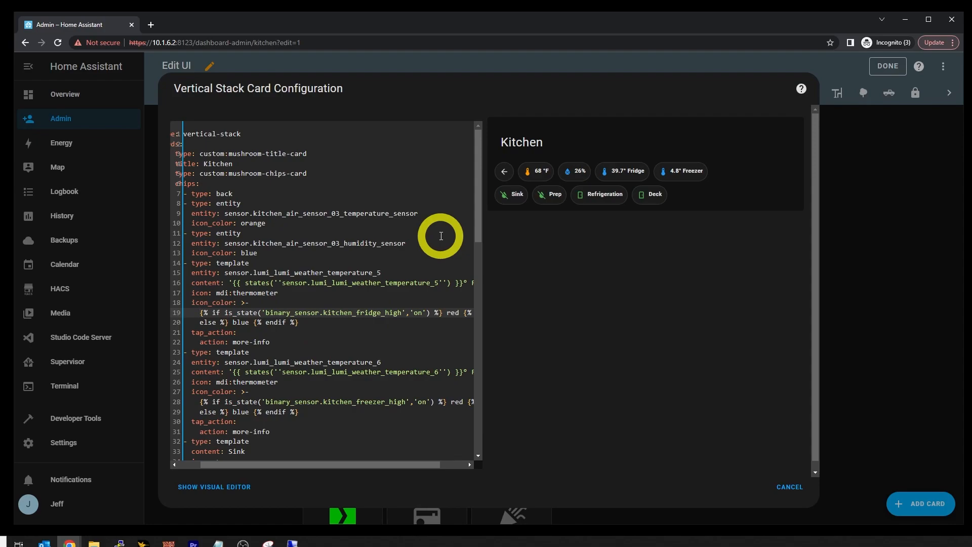
Step: Highlight the freezer chip's icon_color template in the Kitchen card's code, and close the card configuration without saving
key("Down")
key("Down")
key("Down")
key("Down")
key("Down")
key("Down")
key("Down")
key("Down")
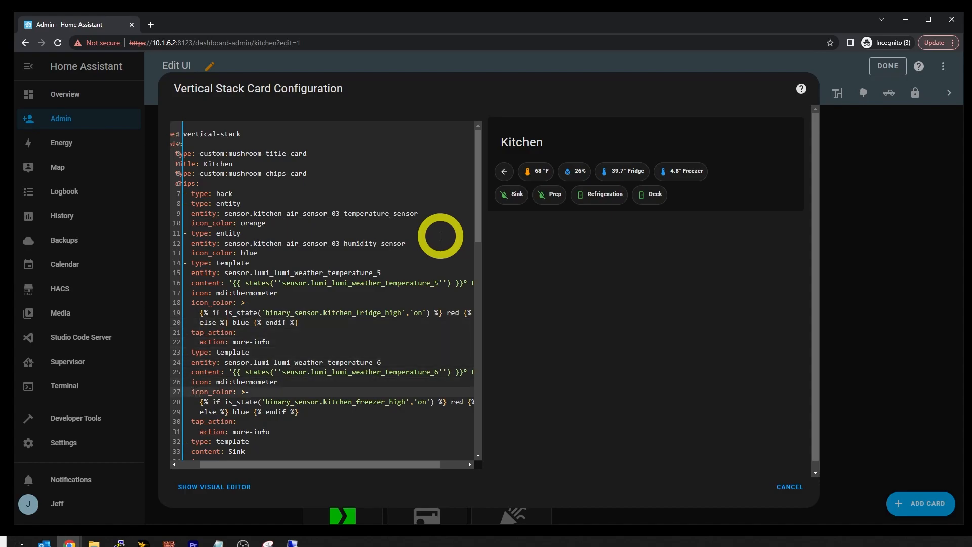
key("shift+Down")
key("shift+Down")
key("shift+Down")
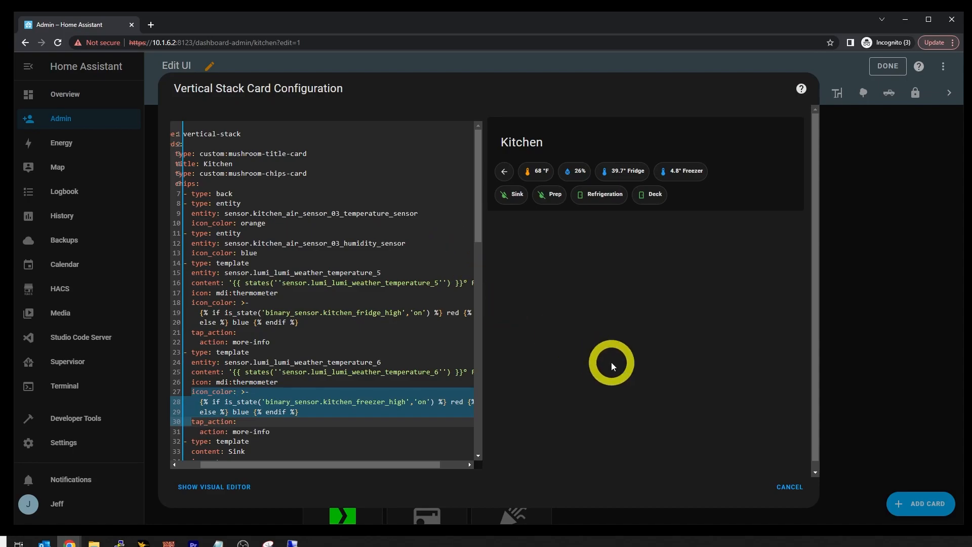
left_click(788, 489)
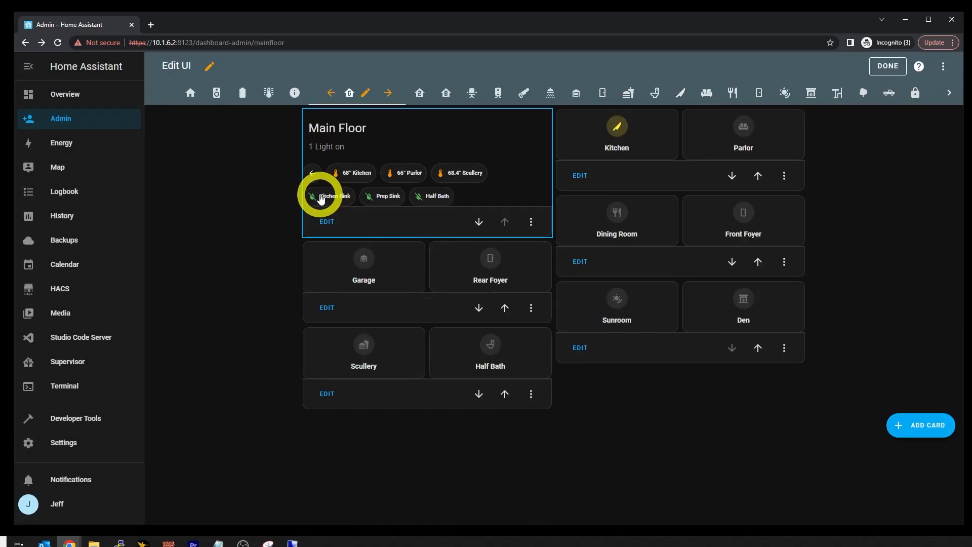
Step: Inspect the Environment card's icon color template on the admin dashboard's home view, and close its configuration without saving
left_click(316, 180)
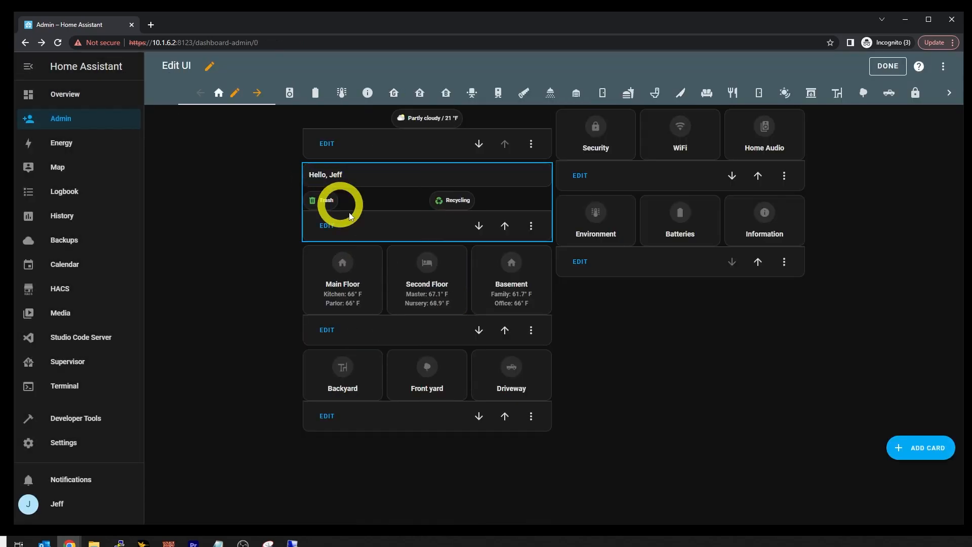
left_click(580, 262)
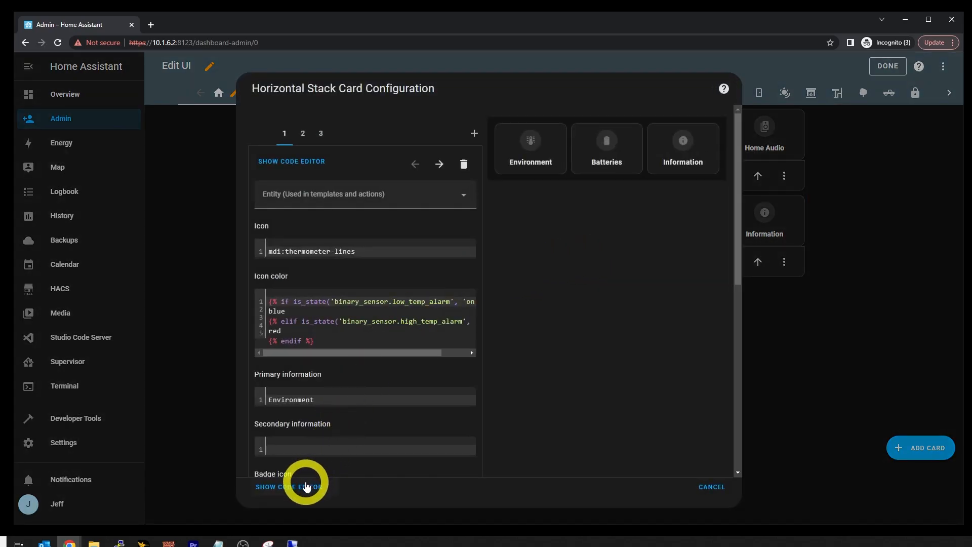
left_click(395, 352)
mouse_move(396, 353)
left_mouse_down()
mouse_move(451, 355)
mouse_move(383, 355)
left_mouse_up()
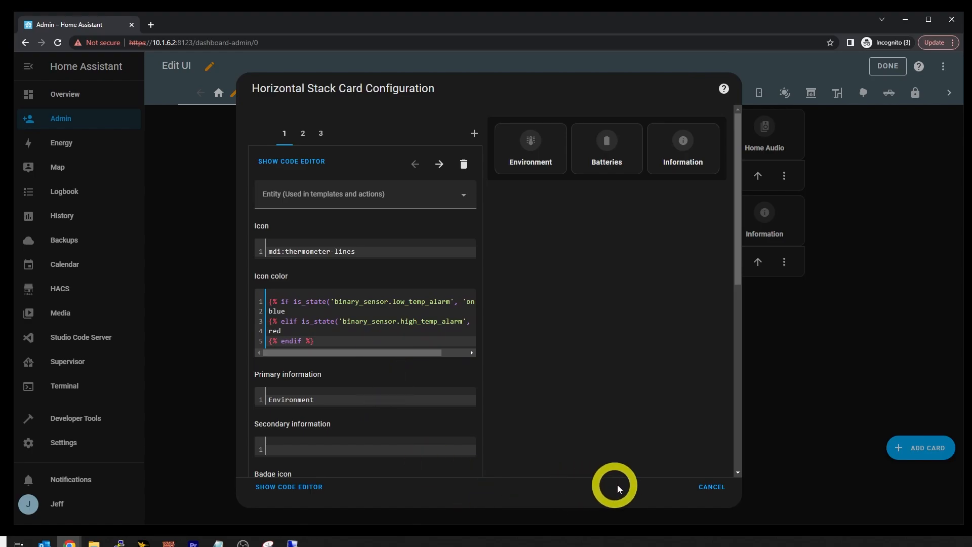
left_click(710, 487)
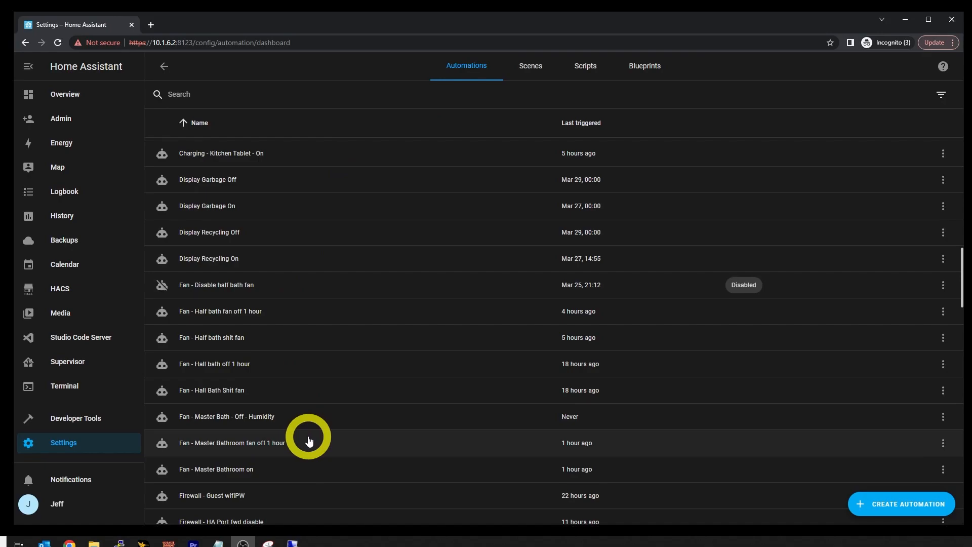
Step: Review the trigger and condition of the "Fan - Master Bathroom fan off 1 hour" automation, and return to the automation list
left_click(309, 439)
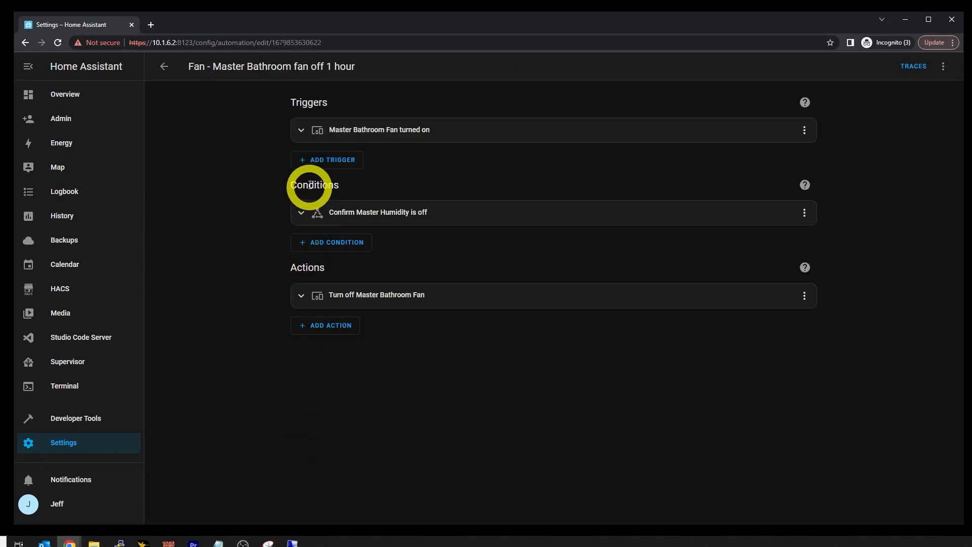
left_click(301, 131)
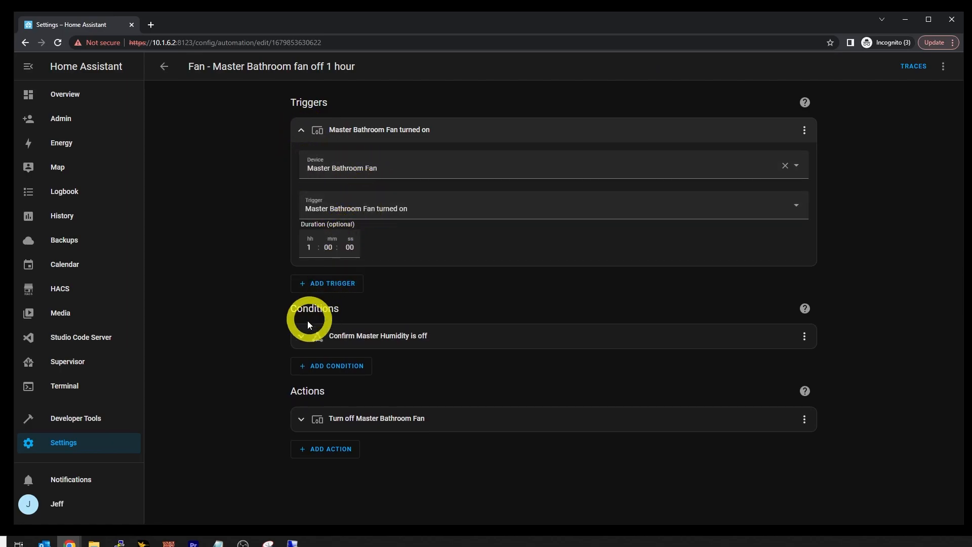
left_click(301, 337)
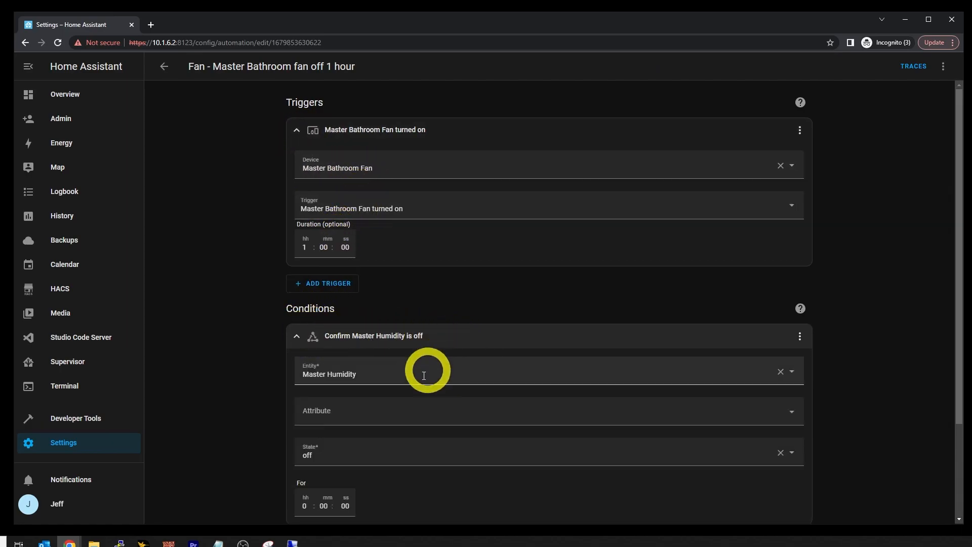
scroll(424, 455, "down", 3)
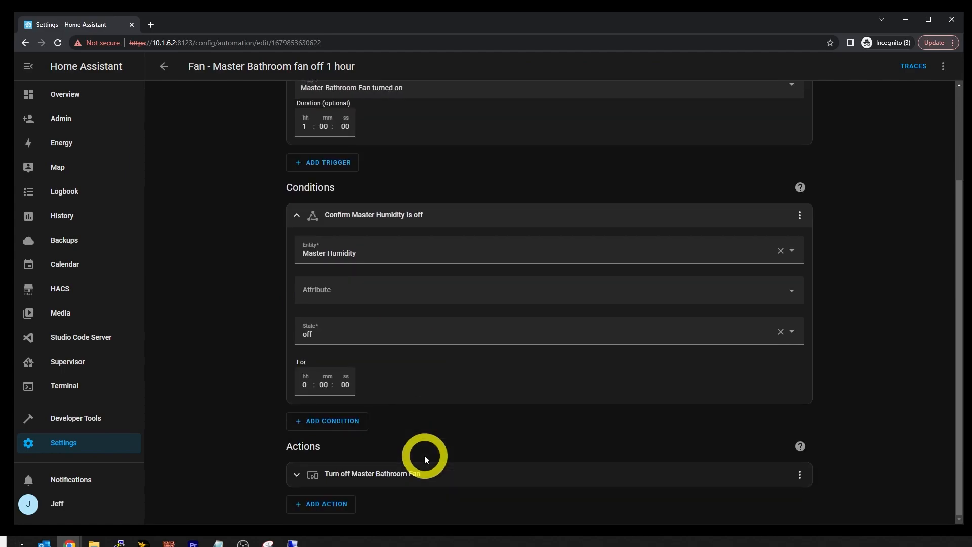
left_click(168, 71)
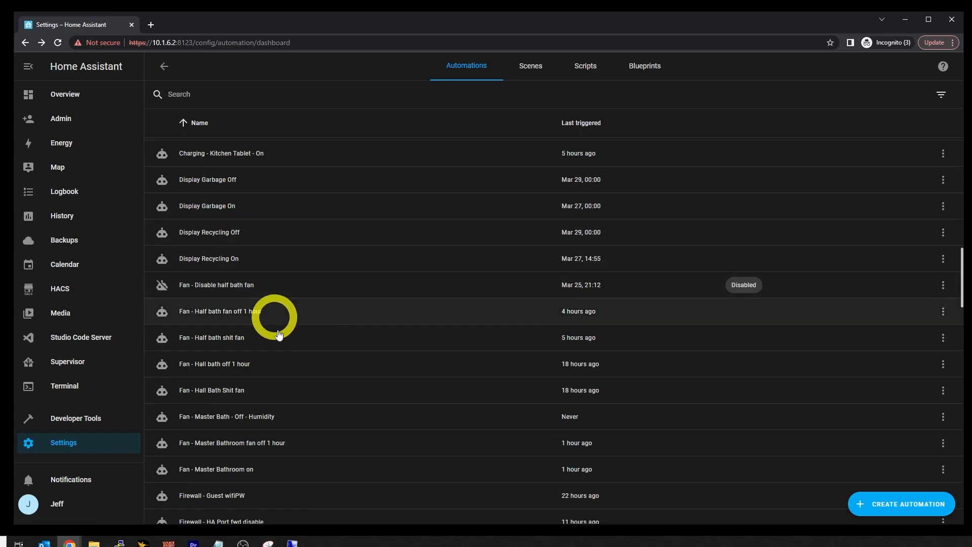
Step: Review both light conditions of the "Fan - Master Bath - Off - Humidity" automation, and return to the automation list
left_click(287, 414)
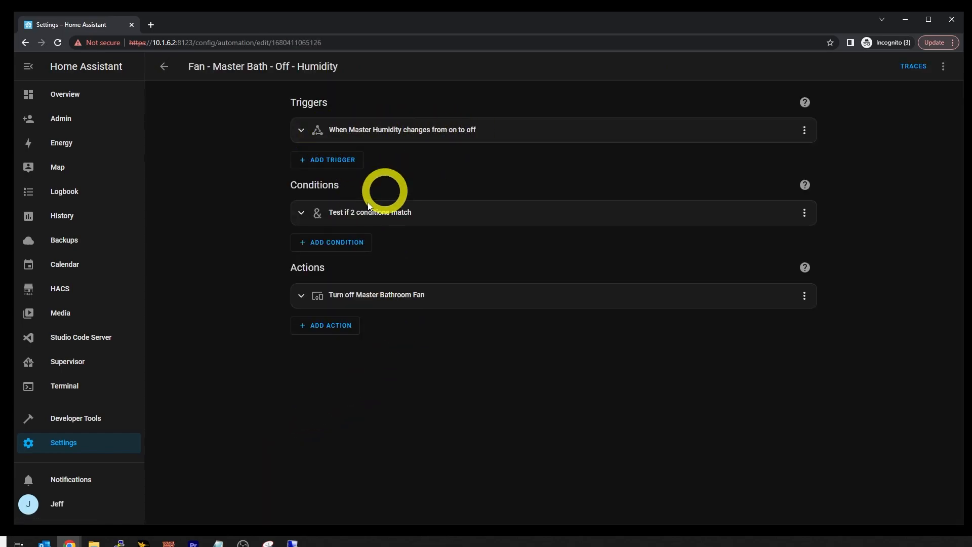
left_click(303, 213)
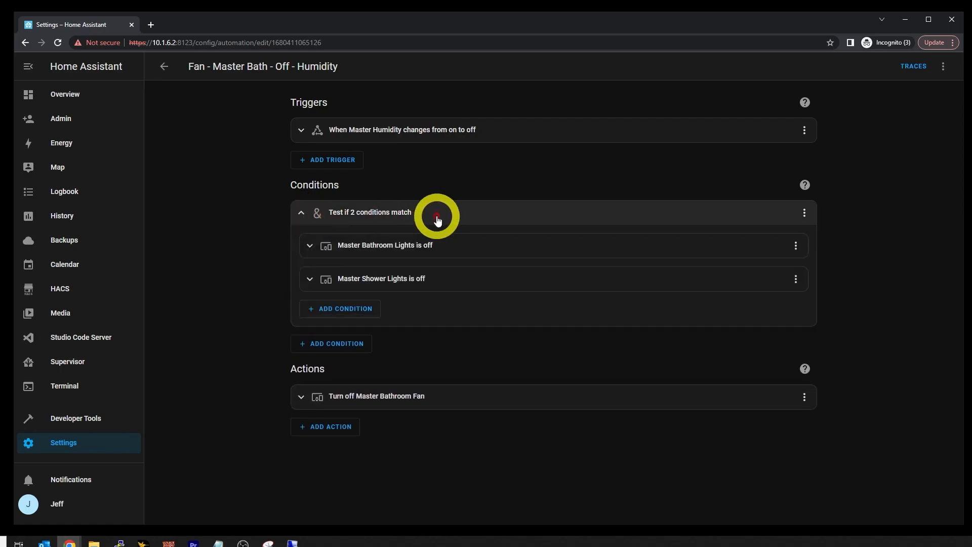
left_click(311, 246)
left_click(305, 404)
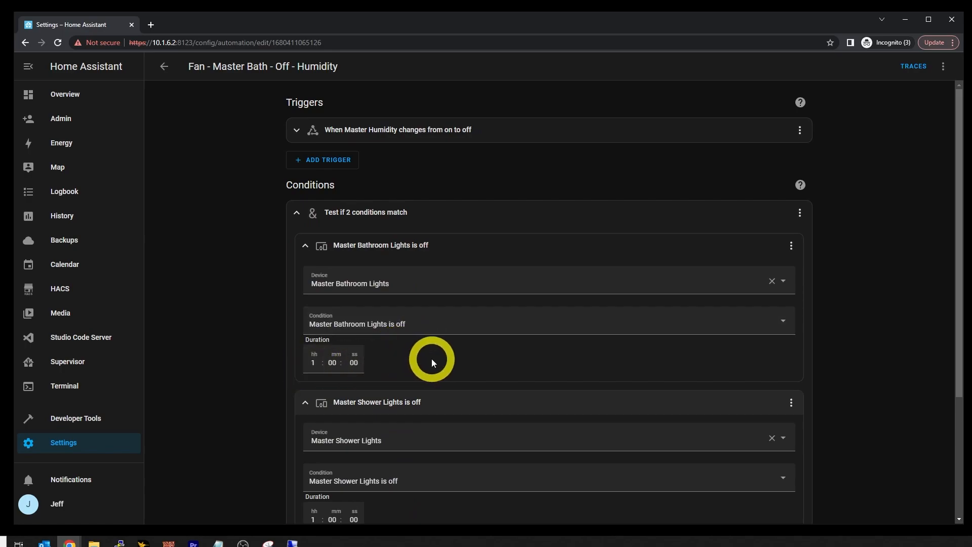
scroll(431, 358, "down", 3)
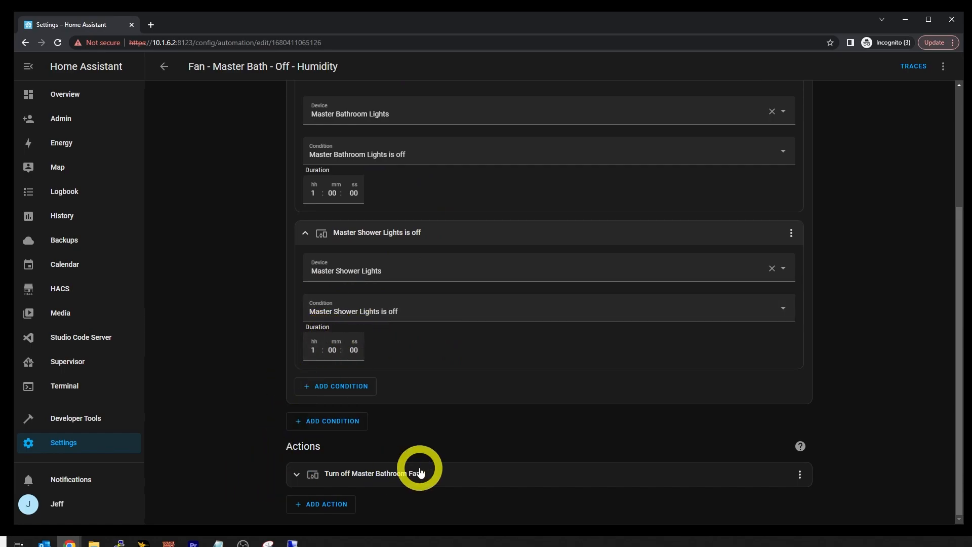
left_click(163, 66)
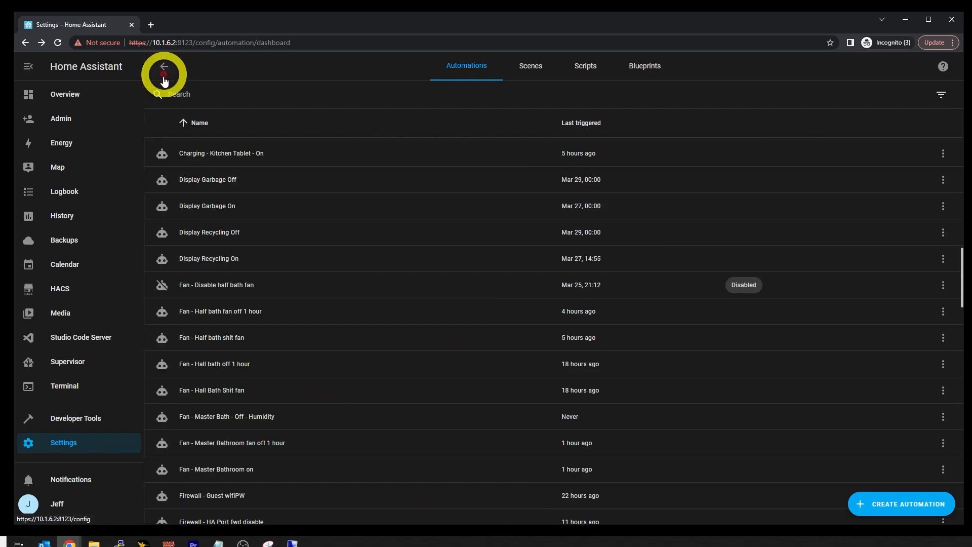
Step: Open the "Notification - Temperature - Kitchen Freezer High" automation and review its trigger
scroll(317, 355, "down", 15)
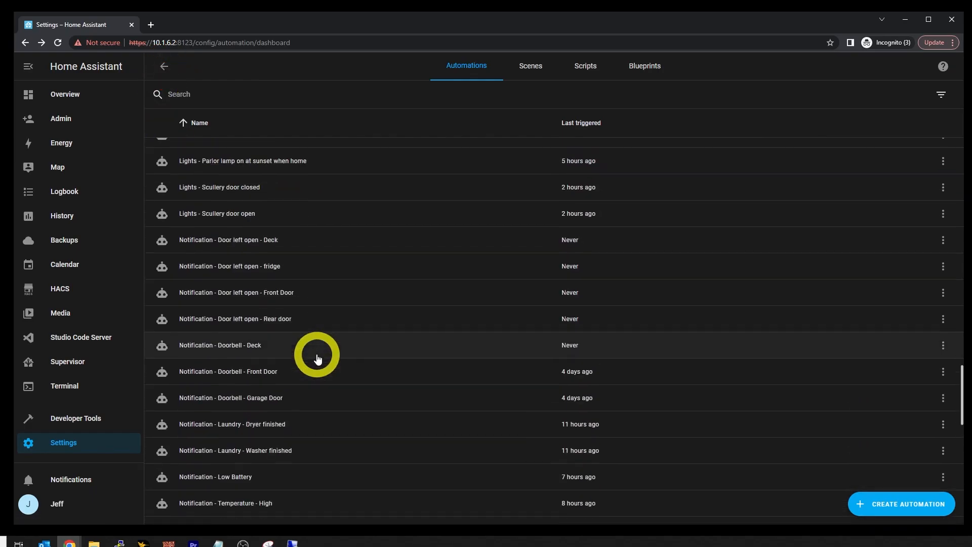
scroll(317, 359, "down", 5)
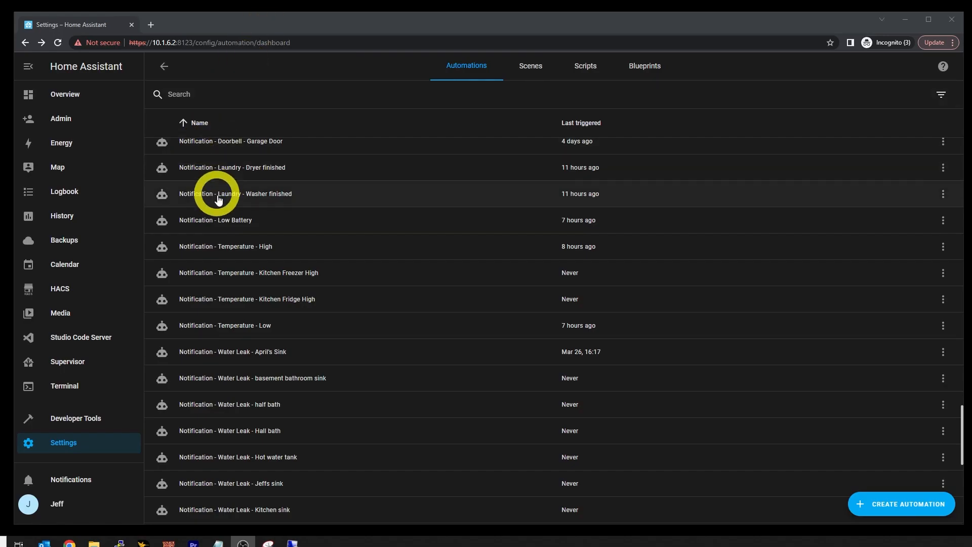
left_click(272, 274)
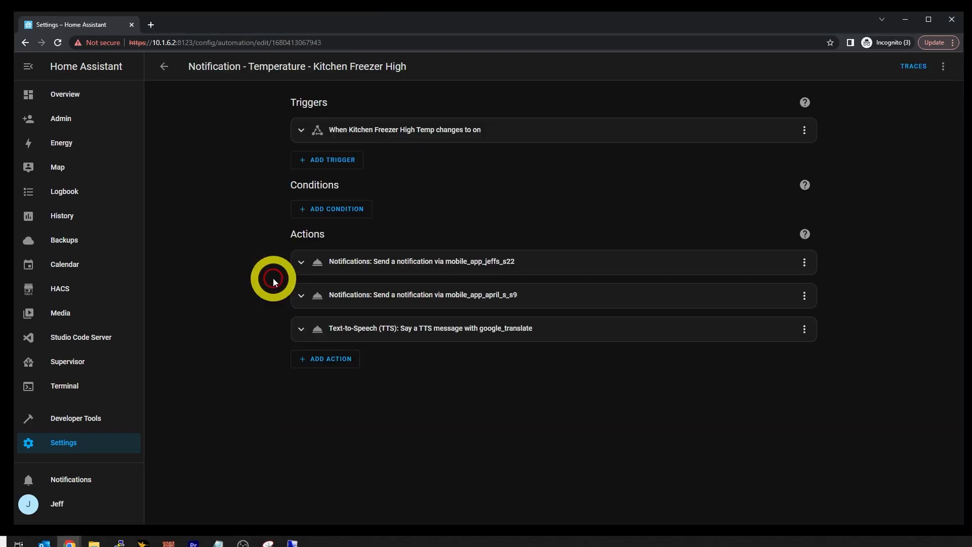
left_click(301, 131)
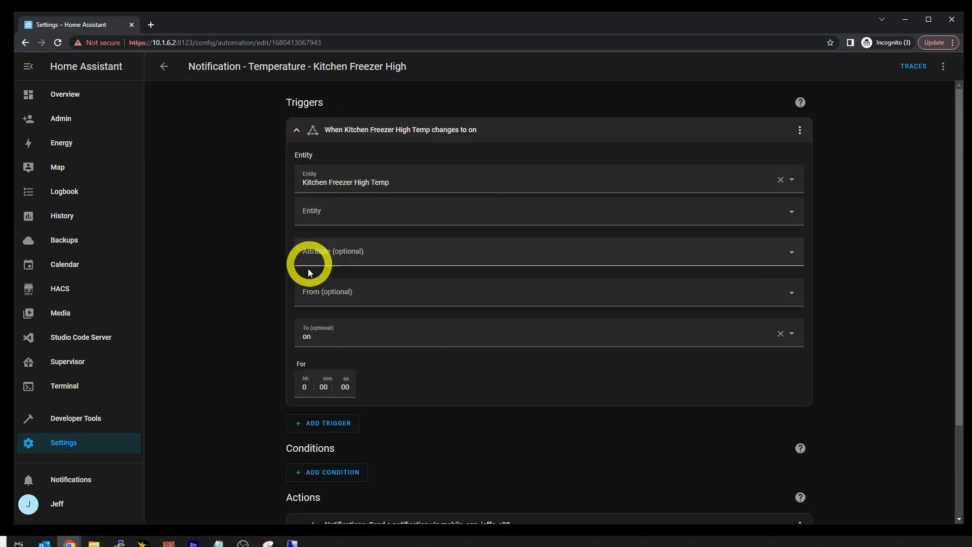
scroll(231, 360, "down", 3)
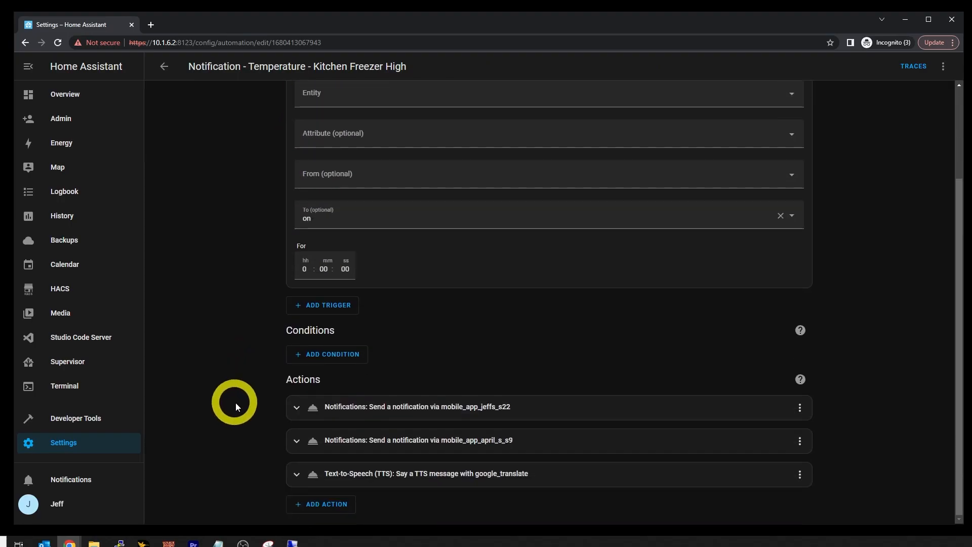
Step: Review the freezer automation's first mobile notification and its text-to-speech action, and return to the automation list
left_click(288, 407)
scroll(247, 405, "down", 5)
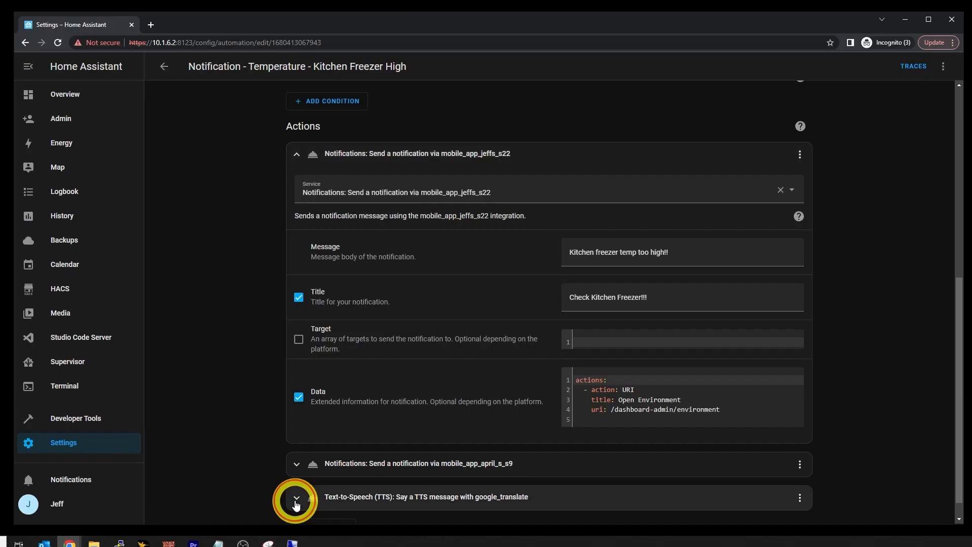
left_click(290, 497)
scroll(257, 436, "down", 5)
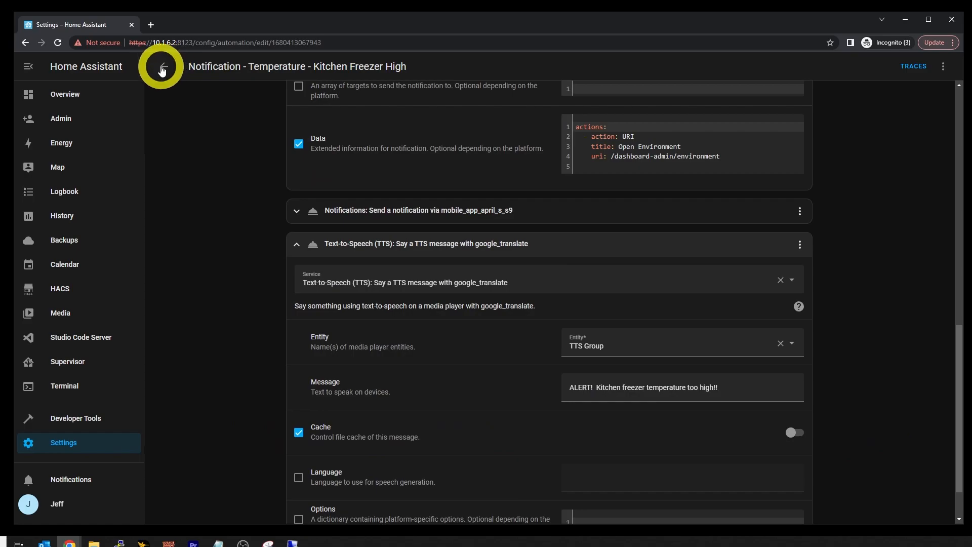
left_click(161, 68)
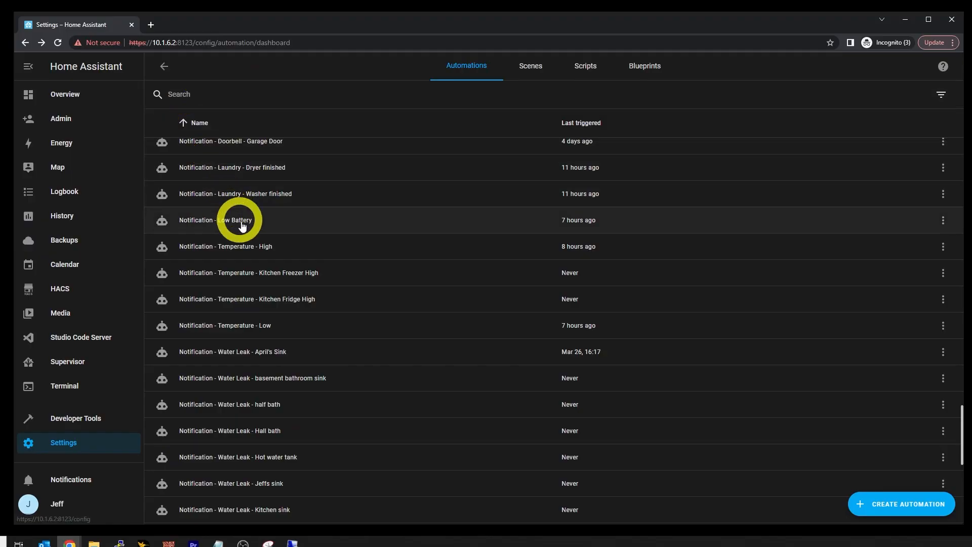
Step: Review the first mobile notification and text-to-speech actions of the "Notification - Temperature - Kitchen Fridge High" automation, and return to the automation list
left_click(302, 298)
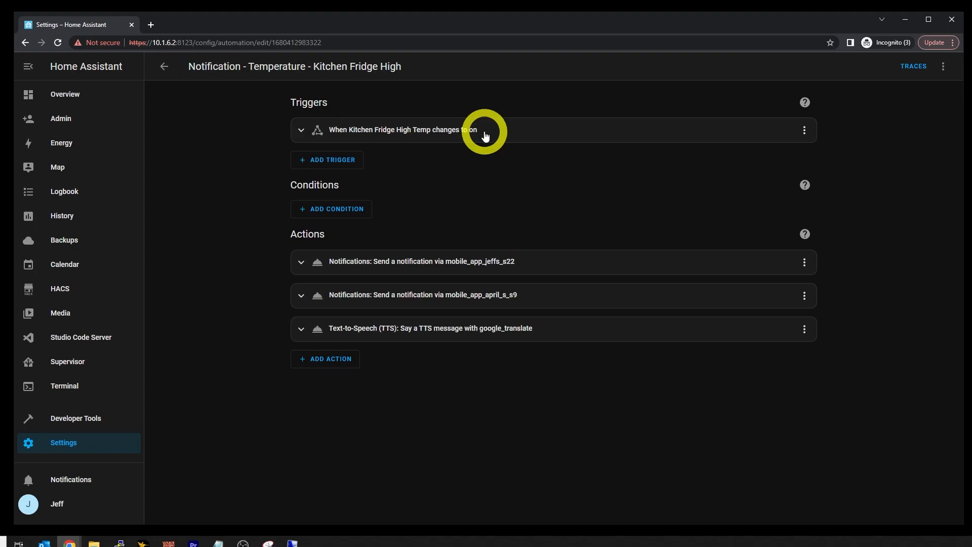
left_click(297, 263)
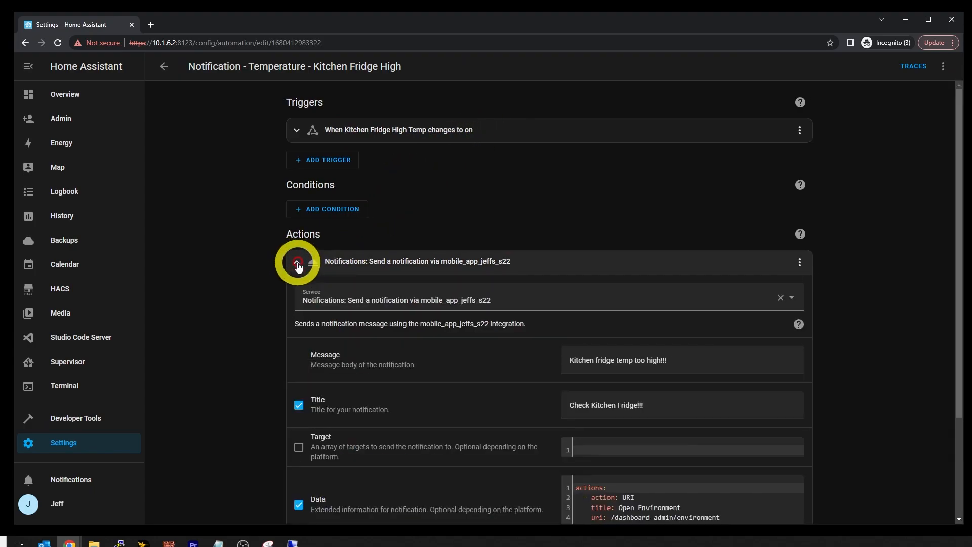
scroll(405, 297, "down", 2)
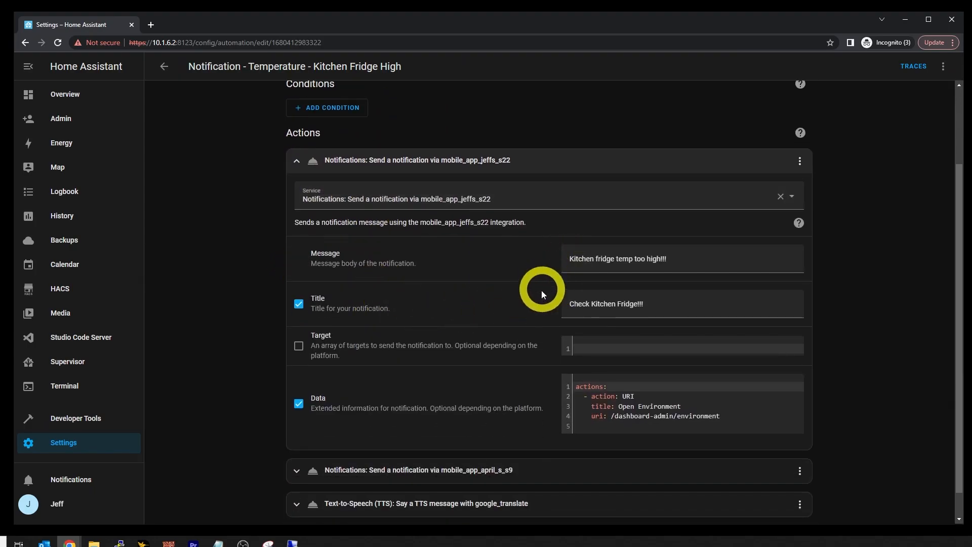
left_click(300, 509)
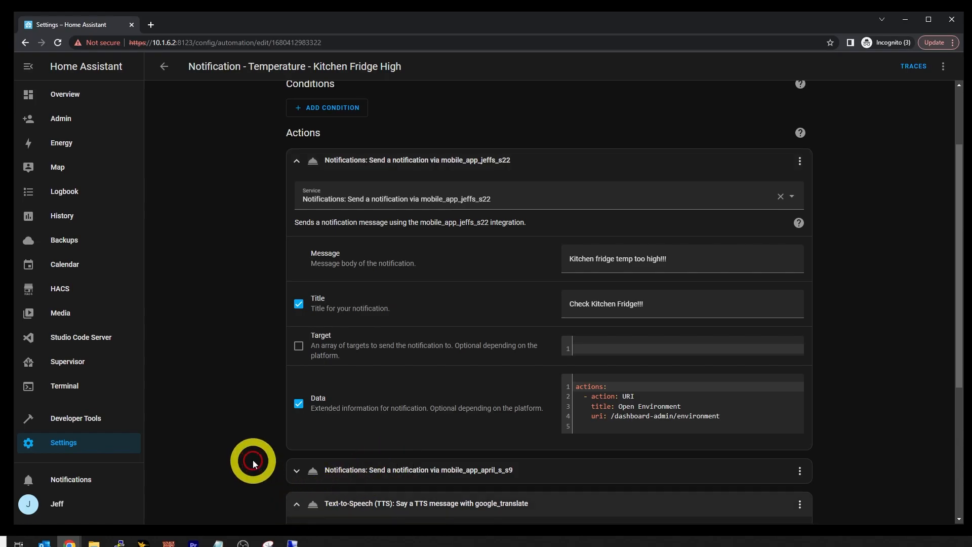
scroll(250, 459, "down", 4)
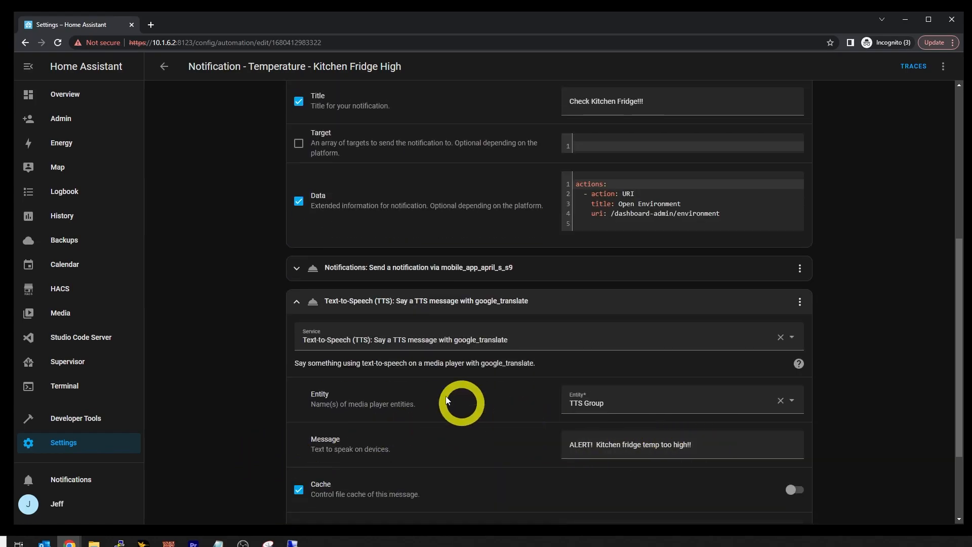
left_click(164, 69)
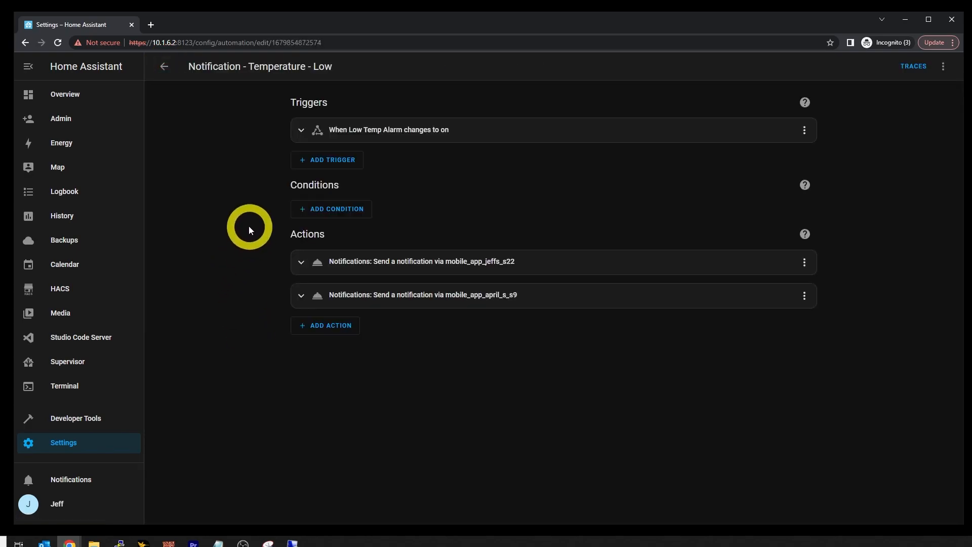
Step: Review the trigger and first mobile notification of the "Notification - Temperature - Low" automation, and return to the automation list
left_click(302, 130)
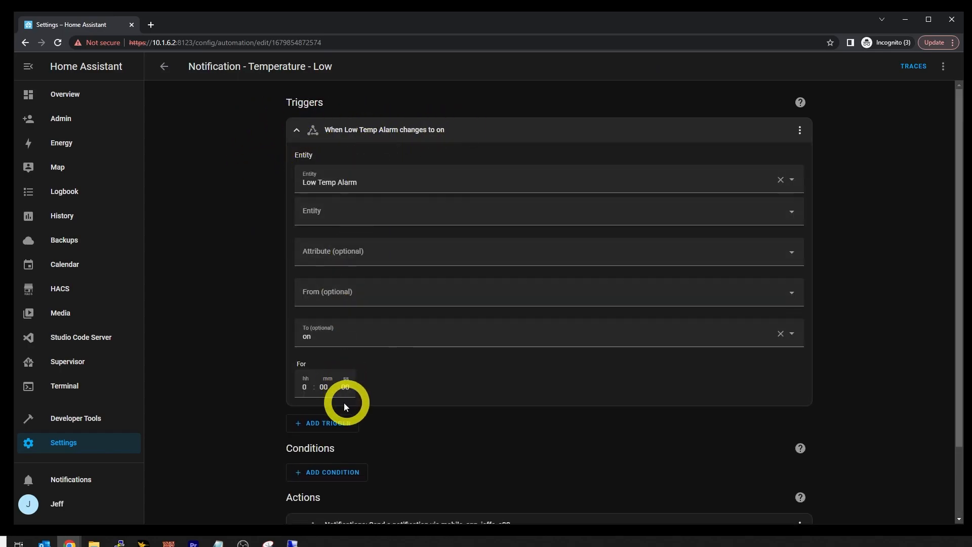
scroll(285, 426, "down", 2)
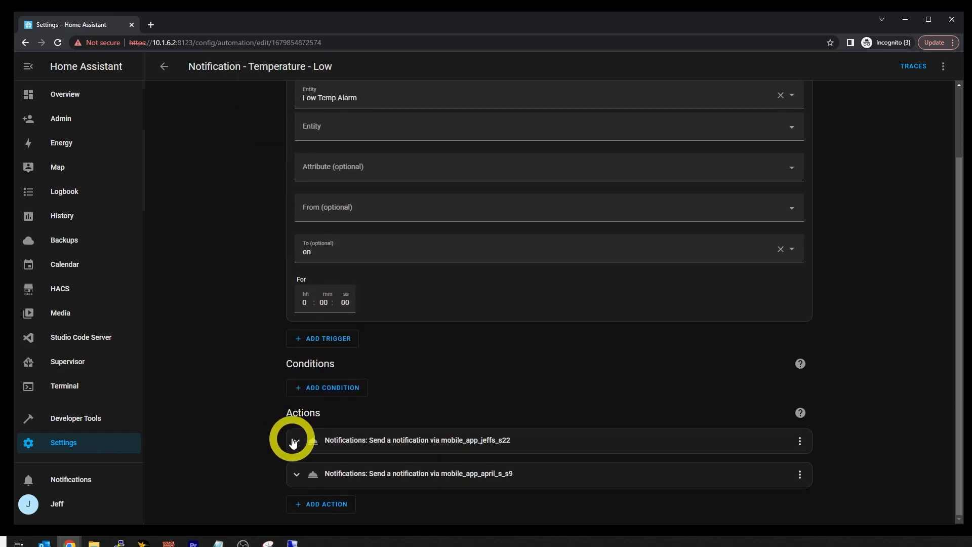
left_click(293, 444)
scroll(246, 403, "down", 5)
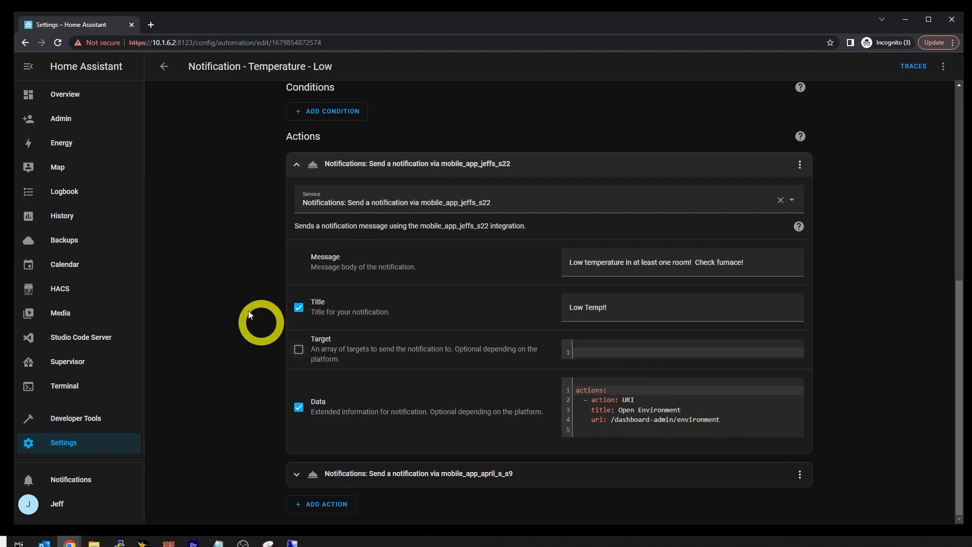
left_click(164, 67)
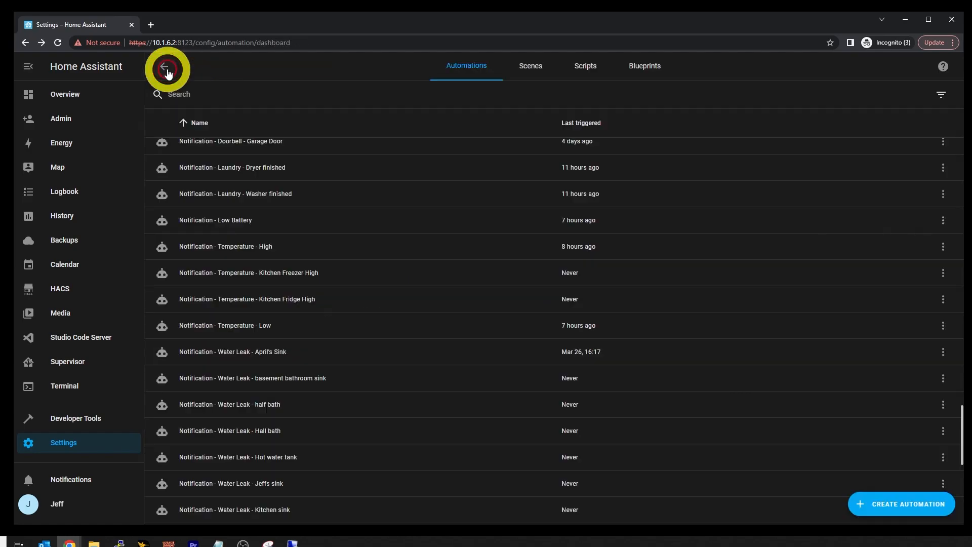
Step: Review the trigger and first mobile notification of the "Notification - Temperature - High" automation, and return to the automation list
left_click(254, 249)
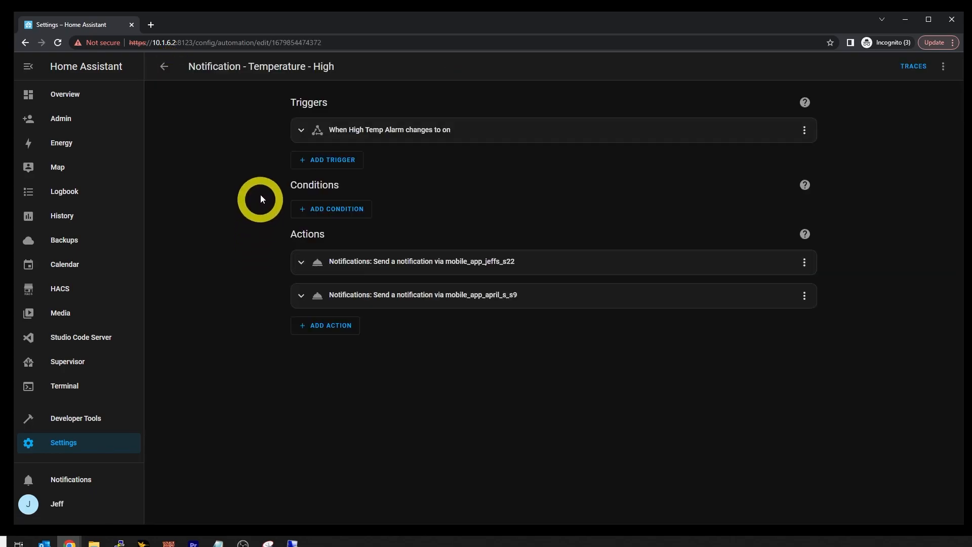
left_click(299, 129)
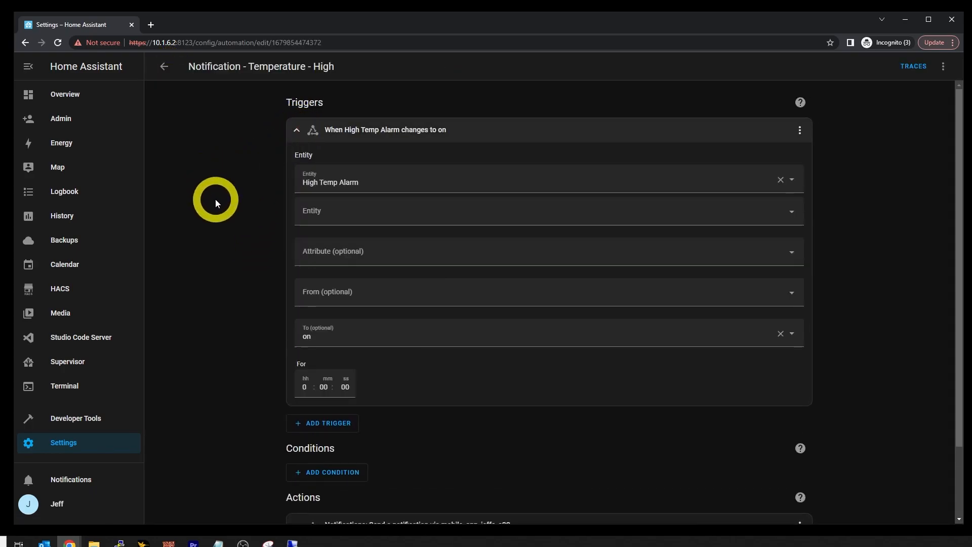
scroll(215, 199, "down", 3)
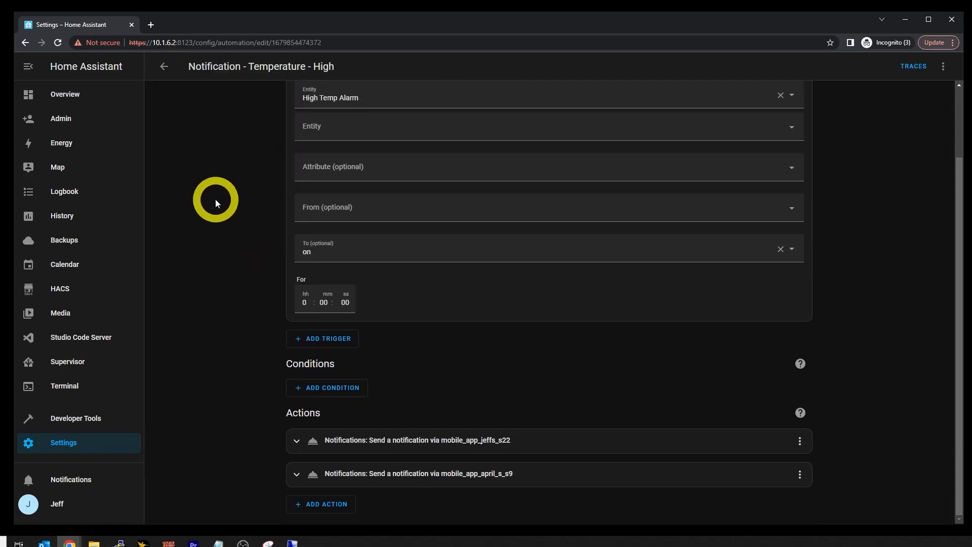
left_click(298, 446)
scroll(272, 400, "down", 5)
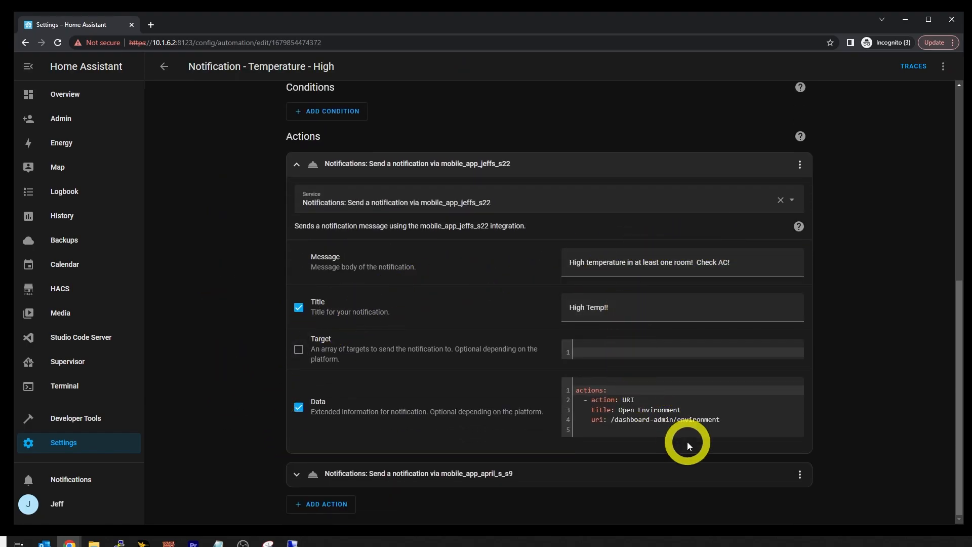
left_click(171, 71)
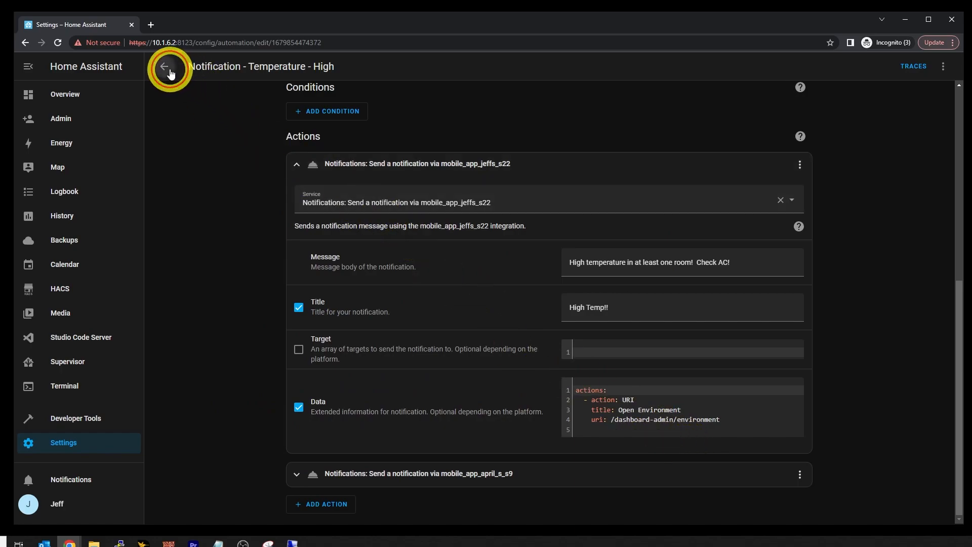